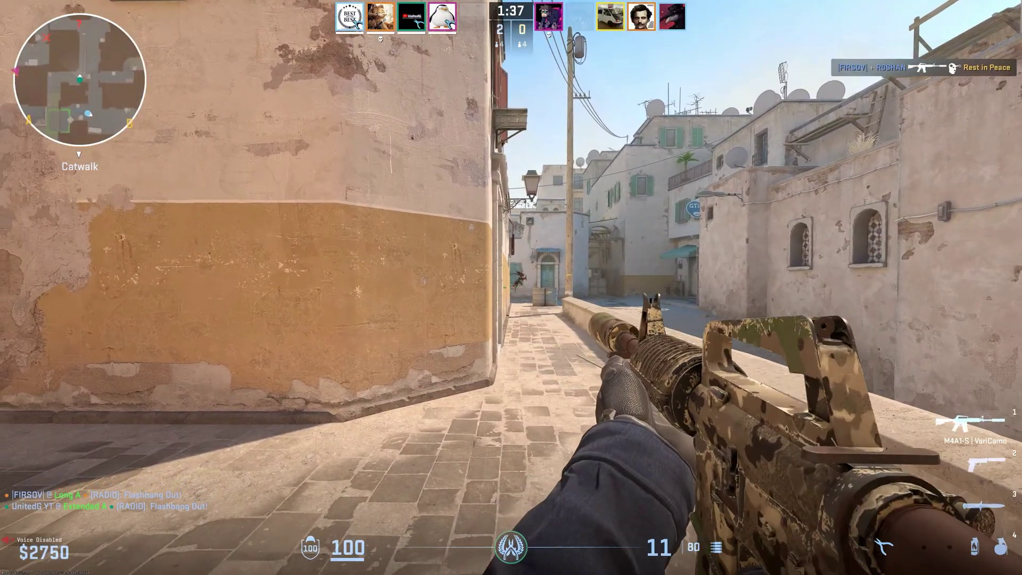
- Switch to the HE grenade (slot 4) and throw it during the round
{"action": "key", "text": "4"}
{"action": "left_click", "coordinate": [511, 288]}
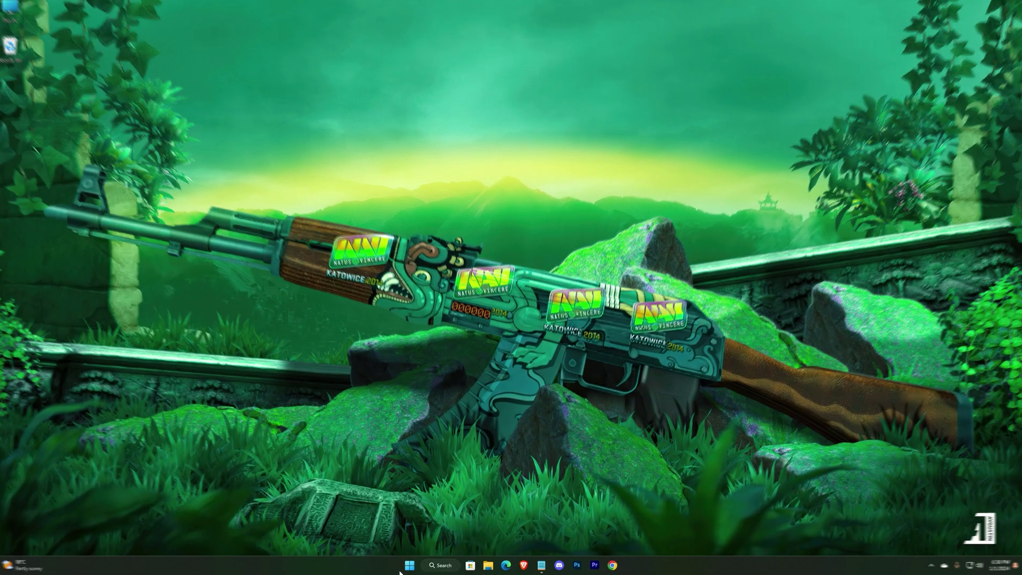
- Open Device Manager and expand the System devices group
{"action": "left_click", "coordinate": [402, 568]}
{"action": "type", "text": "device manager"}
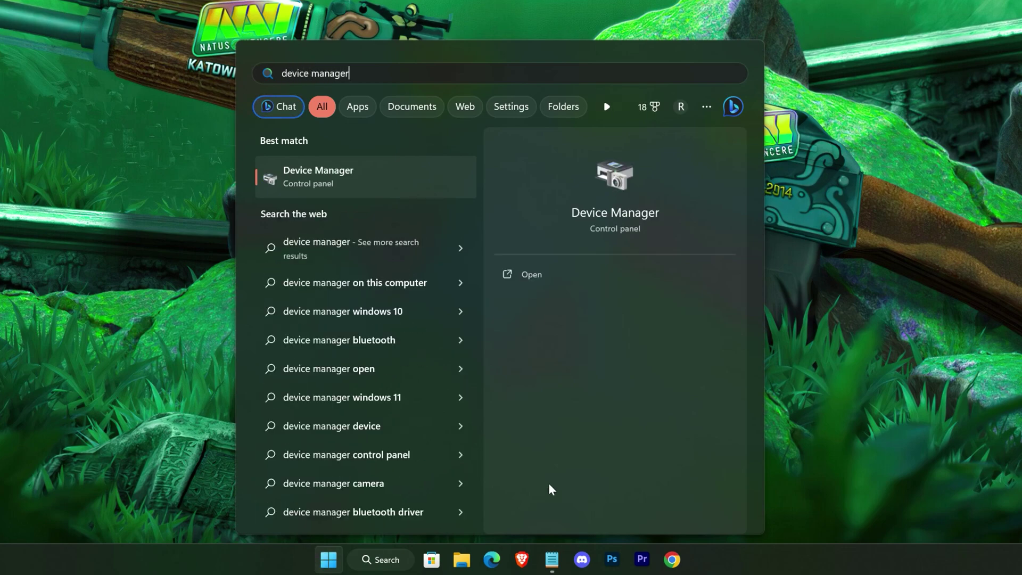
{"action": "left_click", "coordinate": [598, 279]}
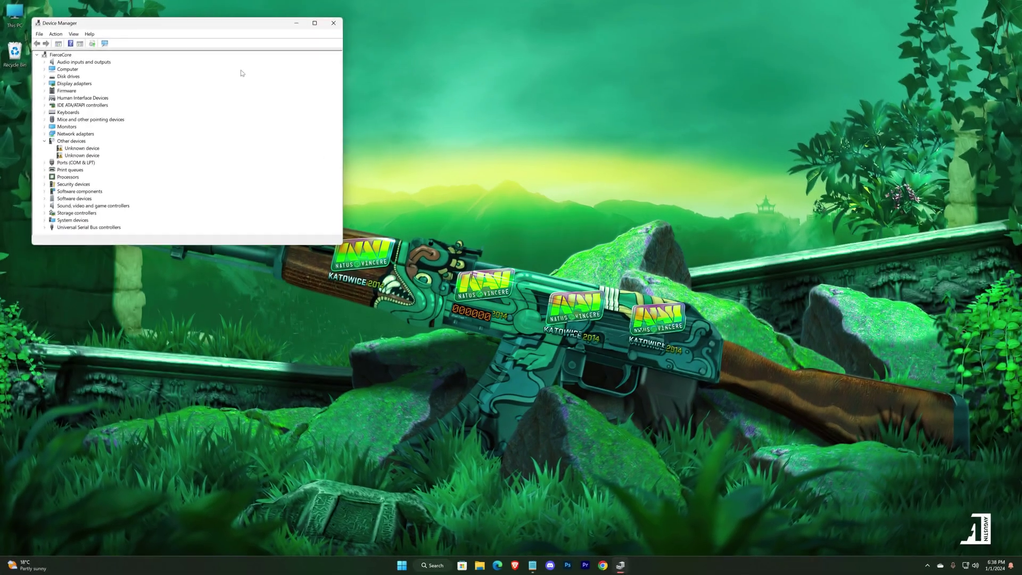
{"action": "left_click_drag", "start_coordinate": [221, 26], "coordinate": [524, 144]}
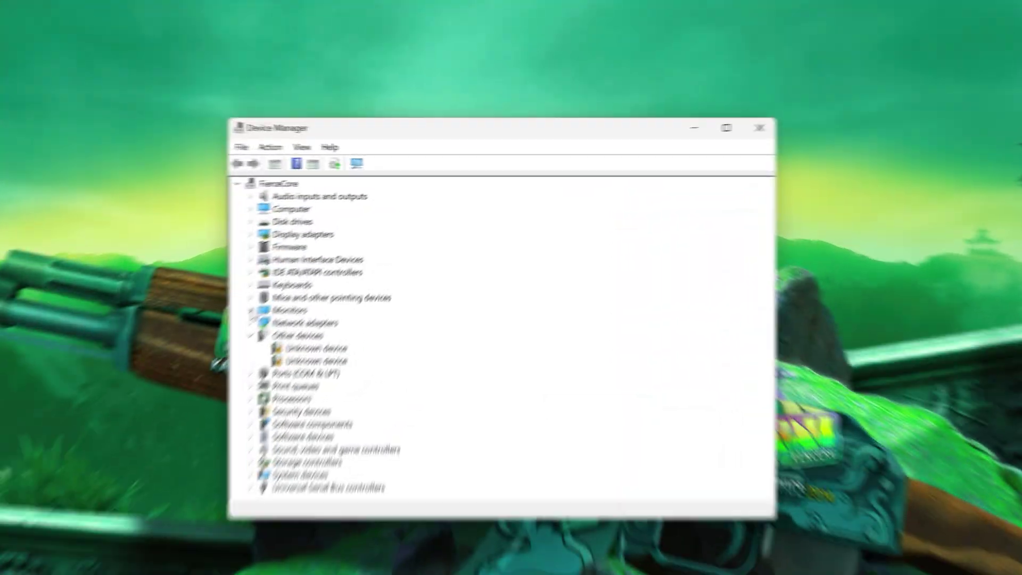
{"action": "left_click", "coordinate": [350, 260]}
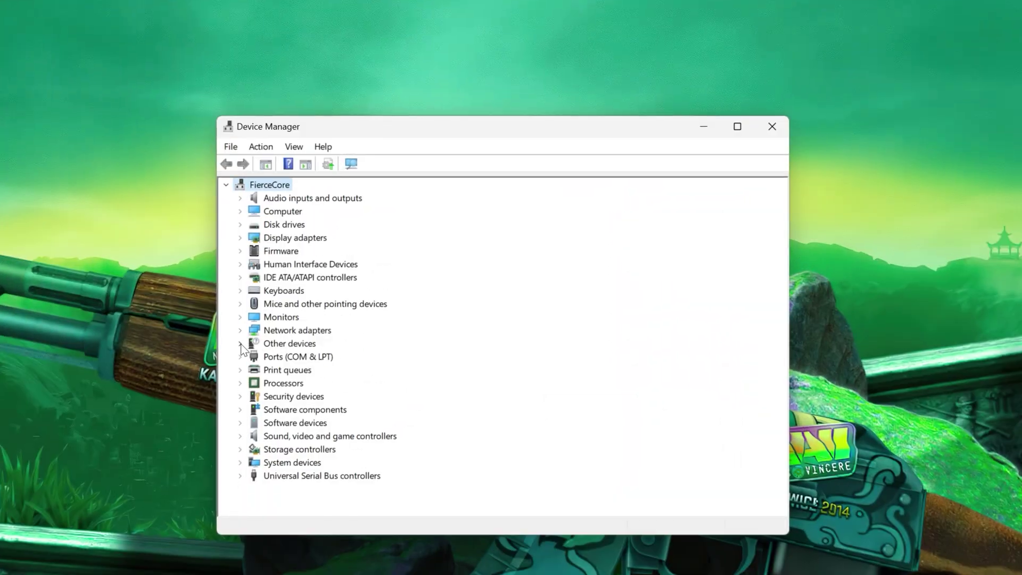
{"action": "left_click", "coordinate": [240, 462]}
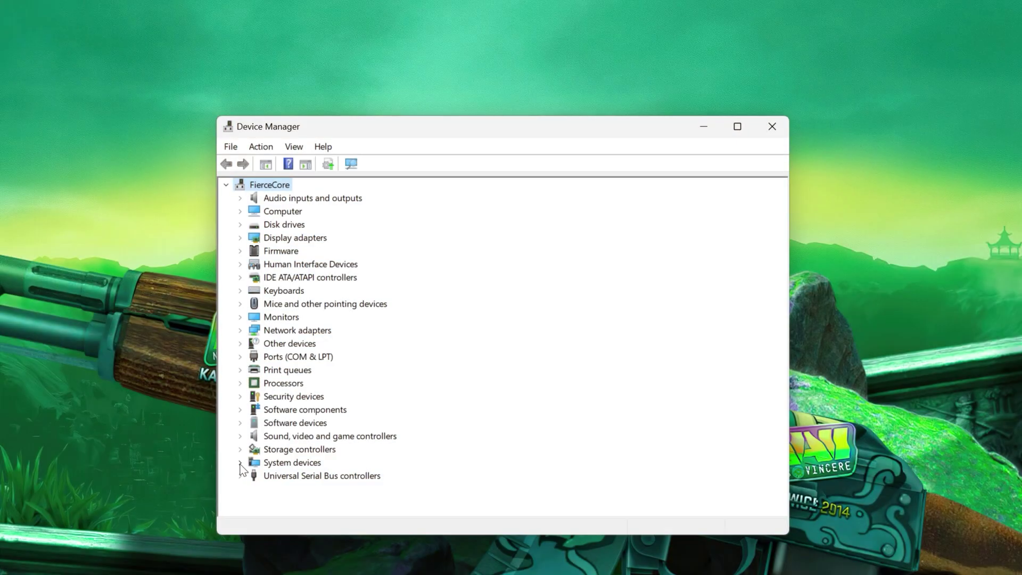
{"action": "left_click", "coordinate": [240, 463]}
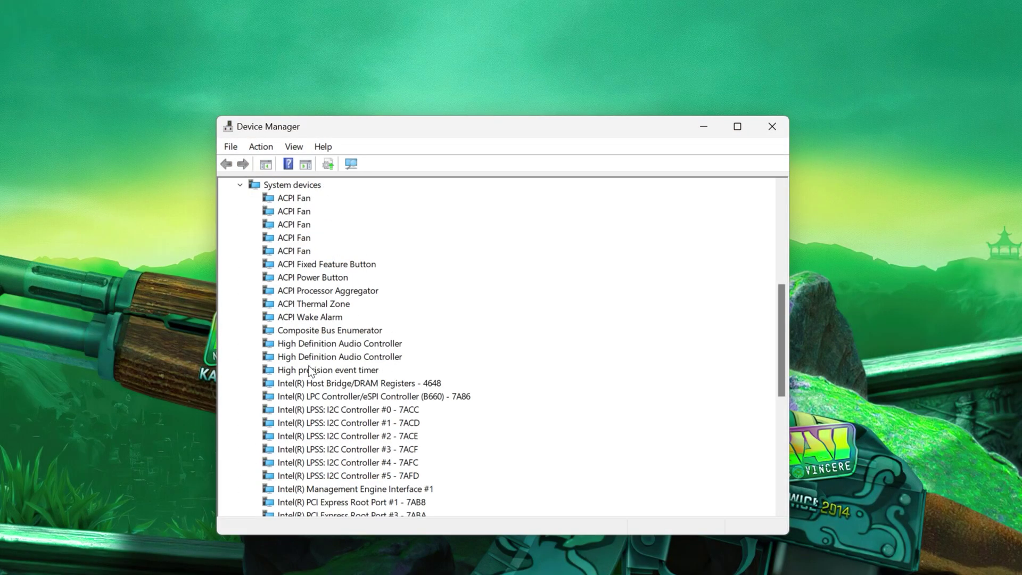
- Disable the Composite Bus Enumerator device
{"action": "left_click", "coordinate": [272, 332]}
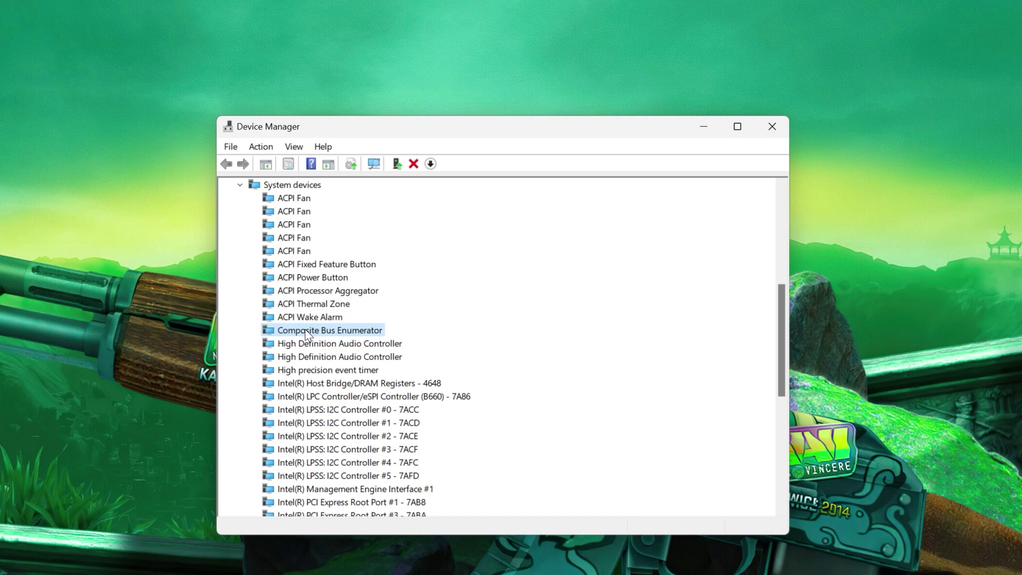
{"action": "right_click", "coordinate": [306, 331]}
{"action": "left_click", "coordinate": [358, 359]}
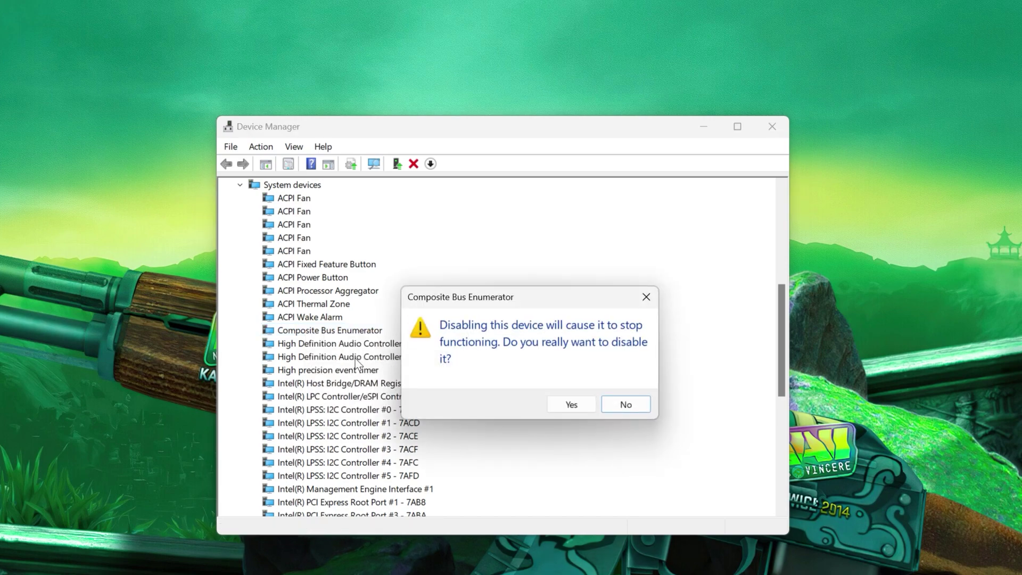
{"action": "left_click", "coordinate": [571, 406]}
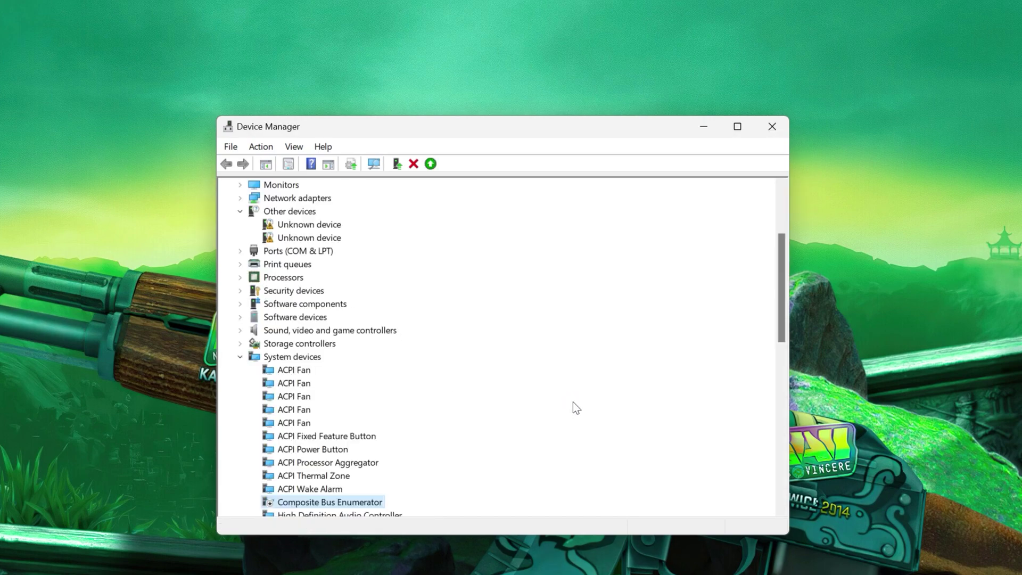
- Disable the High precision event timer device
{"action": "scroll", "coordinate": [573, 401], "scroll_direction": "down", "scroll_amount": 5}
{"action": "scroll", "coordinate": [561, 398], "scroll_direction": "down", "scroll_amount": 1}
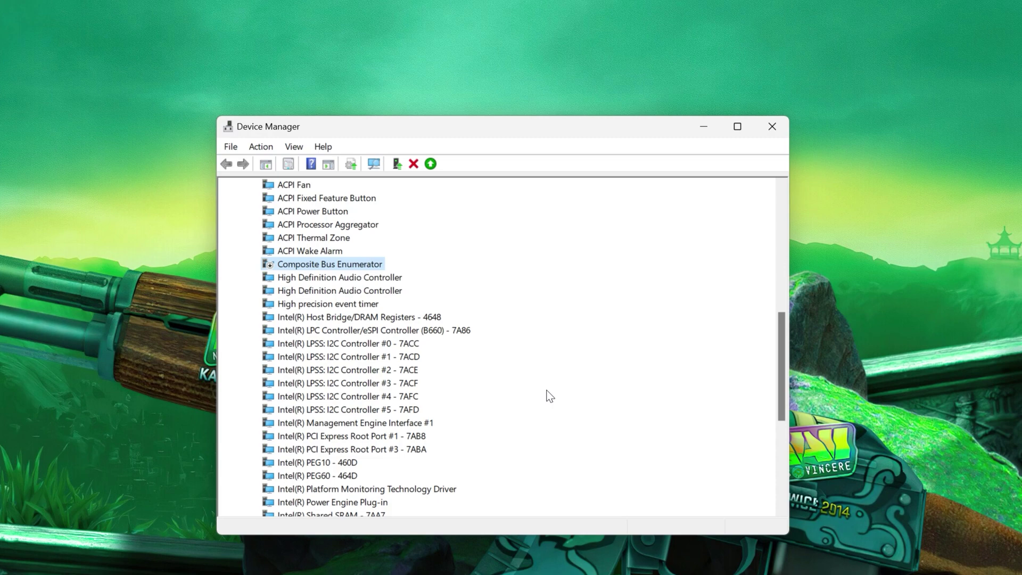
{"action": "right_click", "coordinate": [303, 303]}
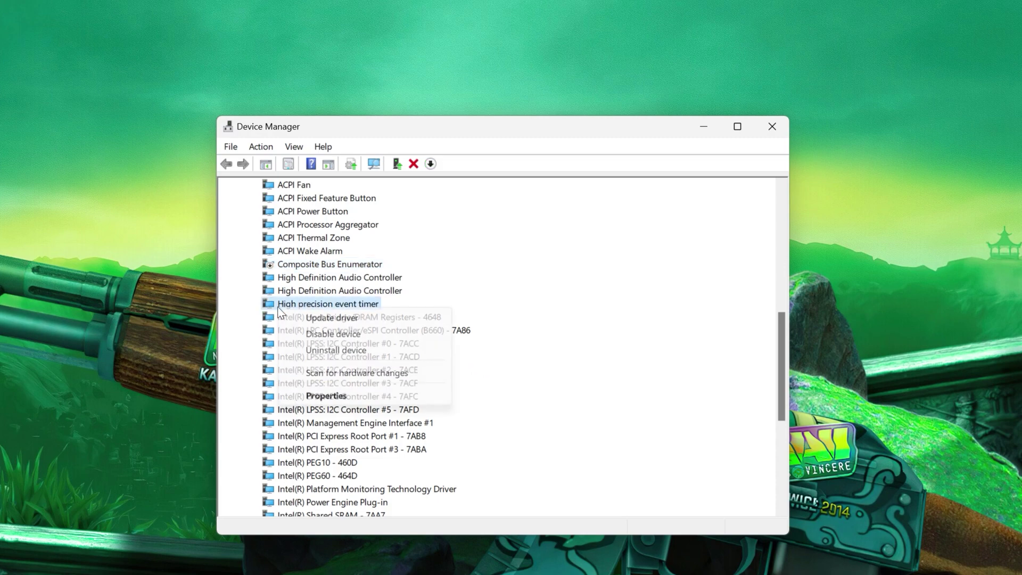
{"action": "left_click", "coordinate": [372, 326]}
{"action": "left_click", "coordinate": [573, 403]}
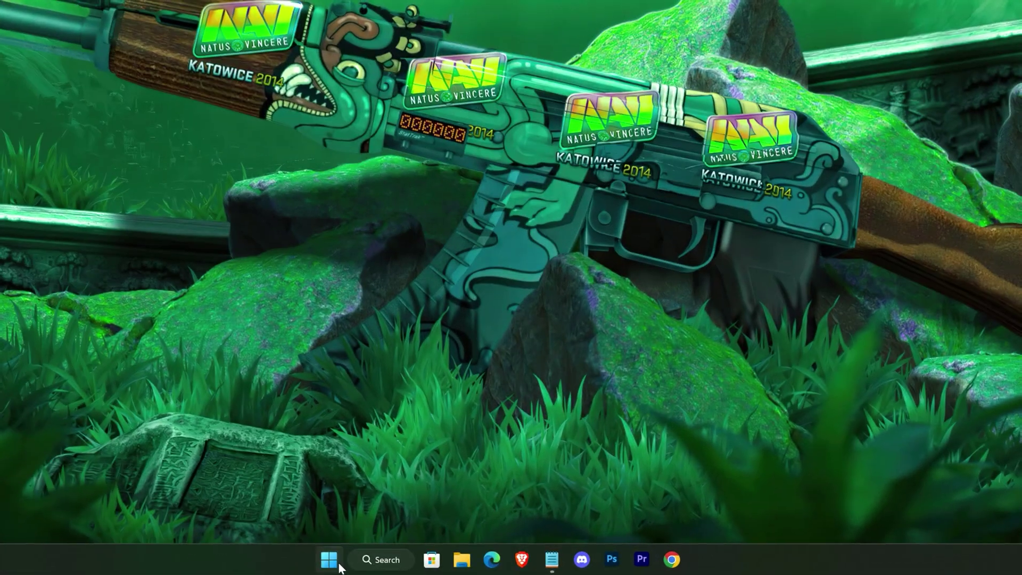
- Set Number of processors to 16 in System Configuration's advanced boot options, then exit without restarting
{"action": "left_click", "coordinate": [410, 566]}
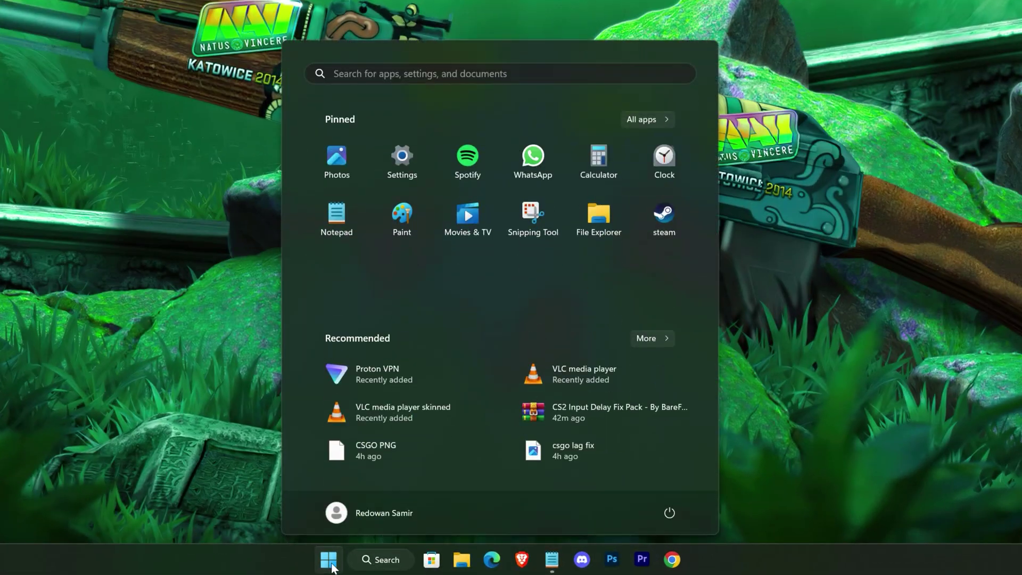
{"action": "type", "text": "system co"}
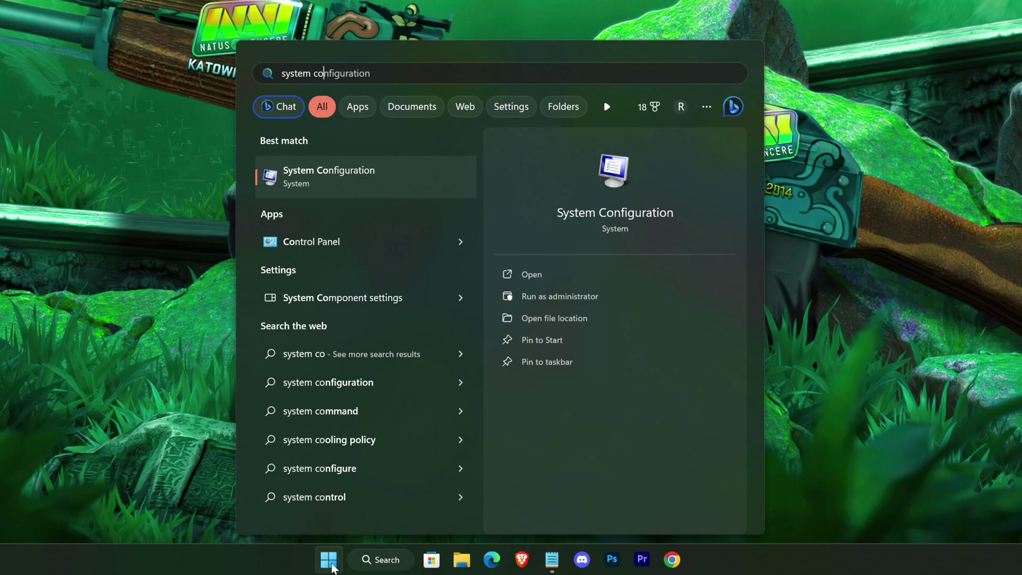
{"action": "left_click", "coordinate": [619, 275]}
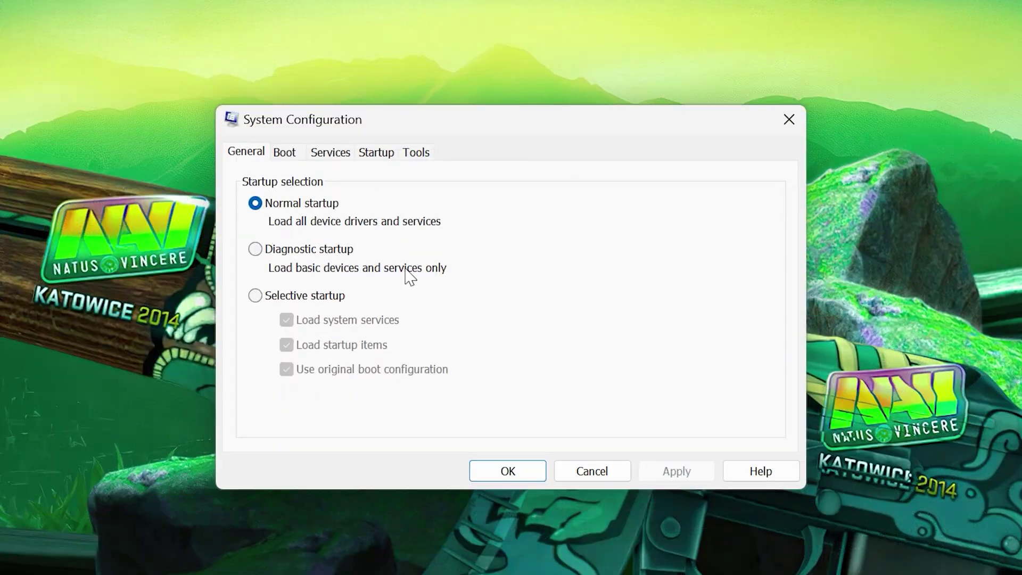
{"action": "left_click", "coordinate": [285, 152]}
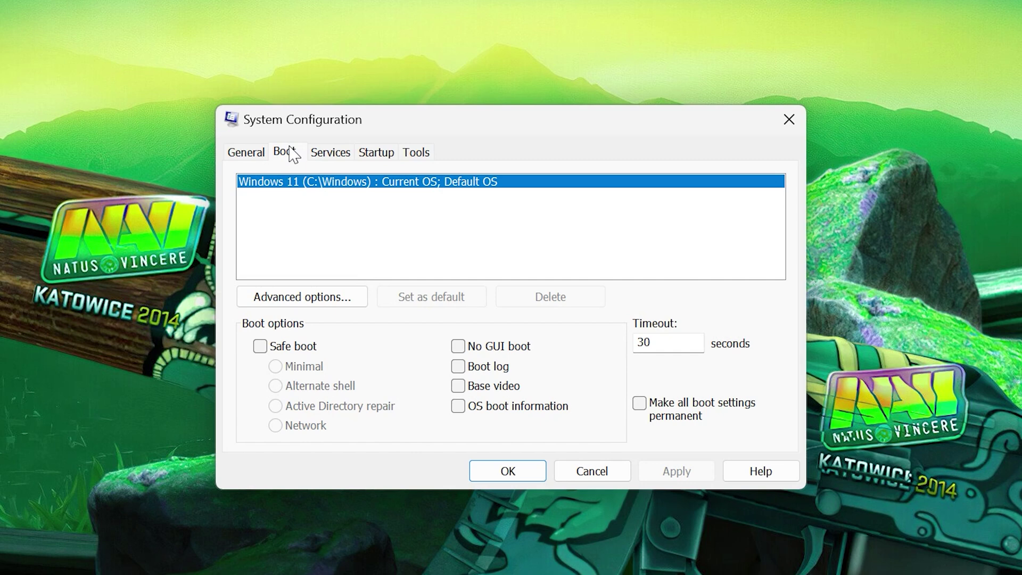
{"action": "left_click", "coordinate": [327, 299]}
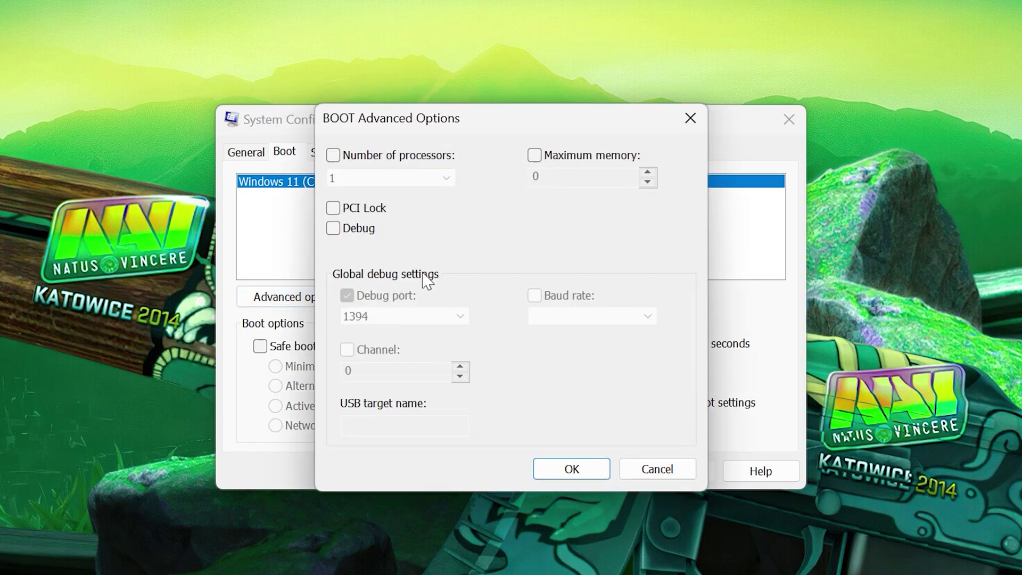
{"action": "left_click", "coordinate": [410, 183]}
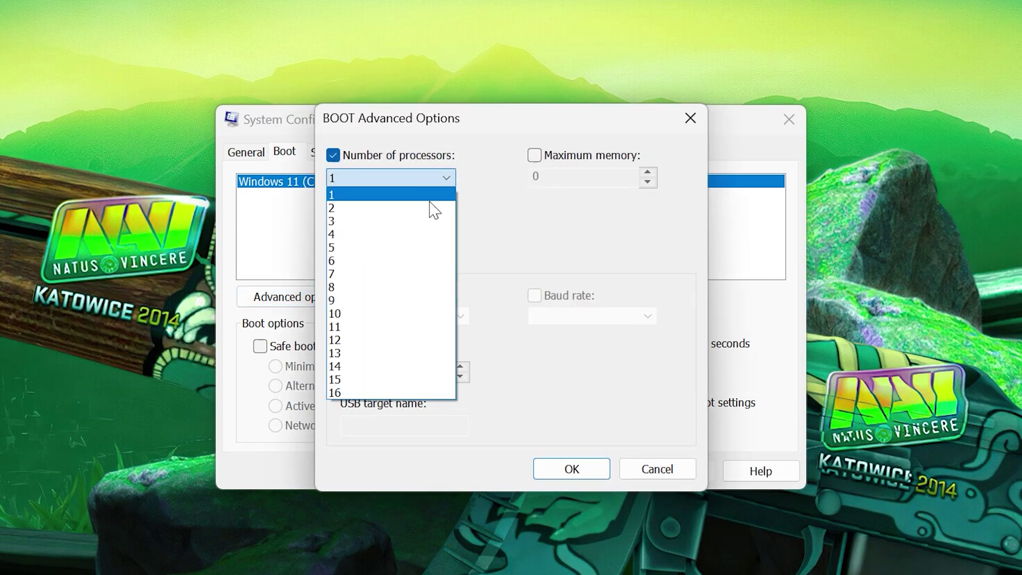
{"action": "left_click", "coordinate": [392, 392]}
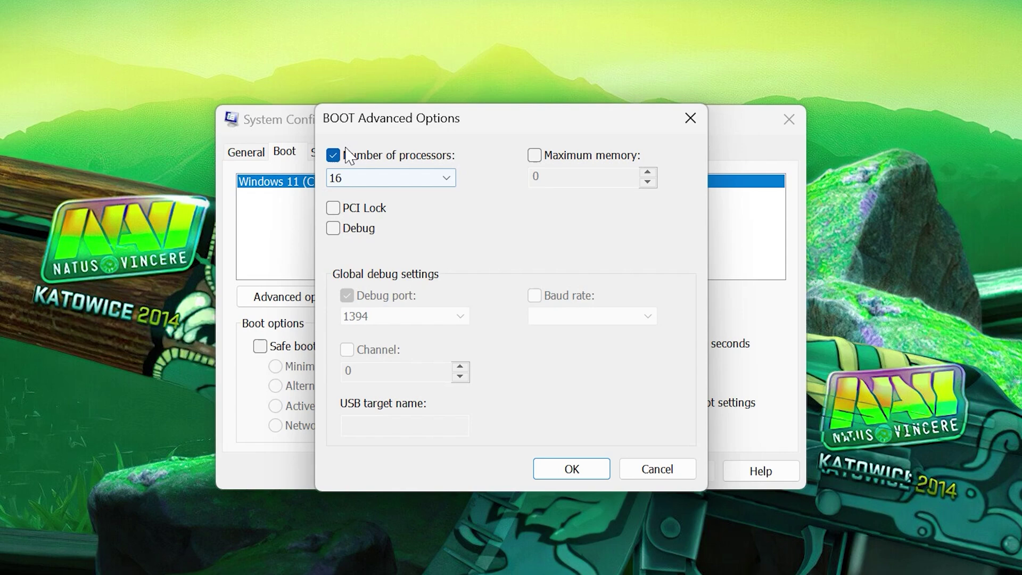
{"action": "left_click", "coordinate": [574, 470]}
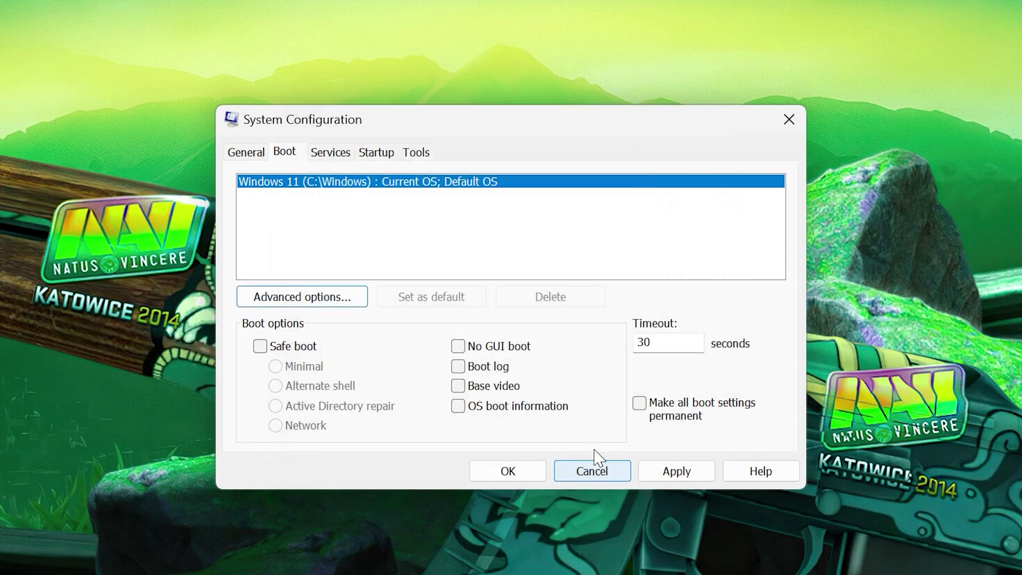
{"action": "left_click", "coordinate": [508, 470]}
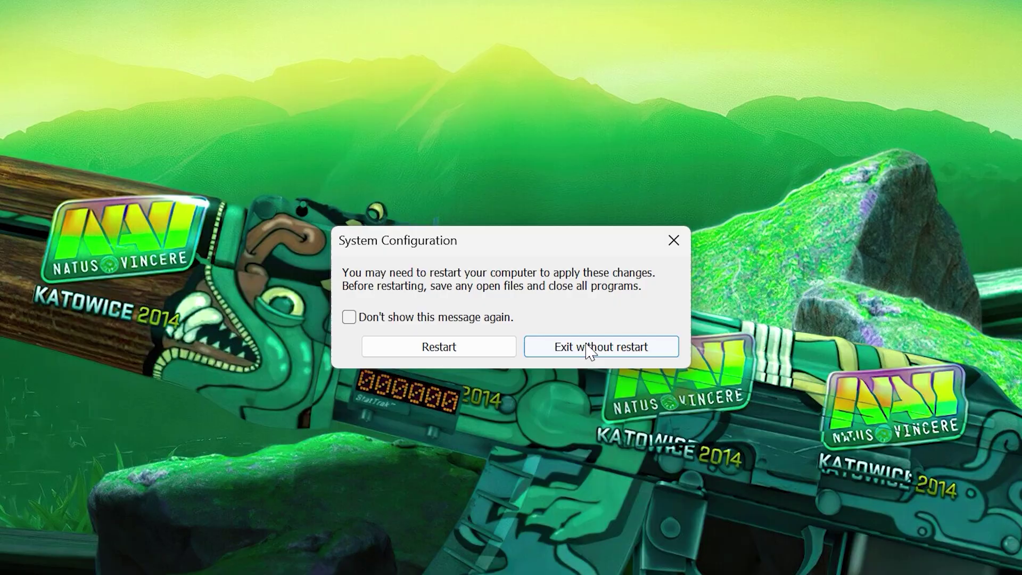
{"action": "left_click", "coordinate": [588, 351]}
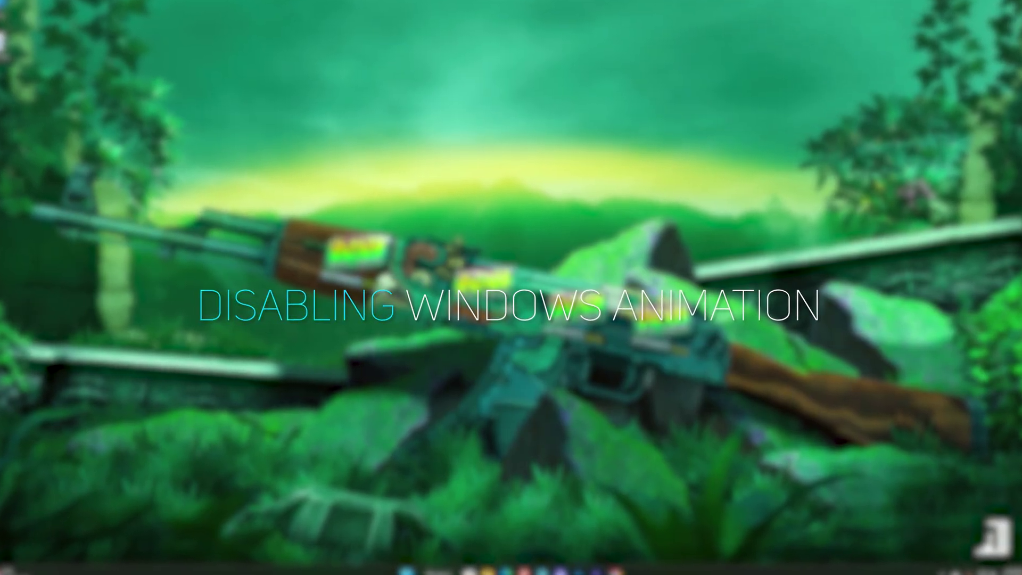
- Cut visual effects to only 'Show thumbnails instead of icons' and 'Smooth edges of screen fonts', then apply
{"action": "key", "text": "super"}
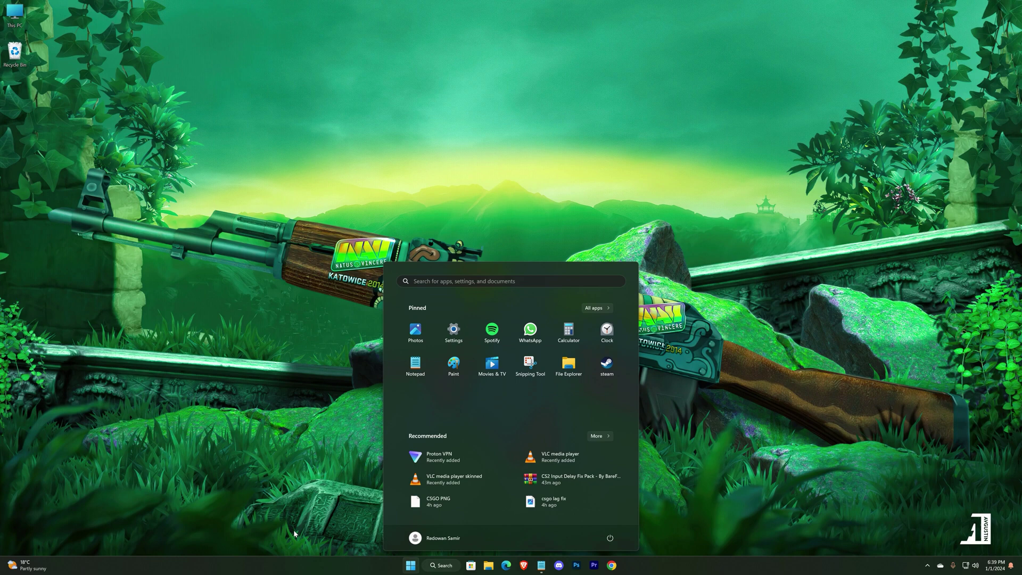
{"action": "type", "text": "adjust the ap"}
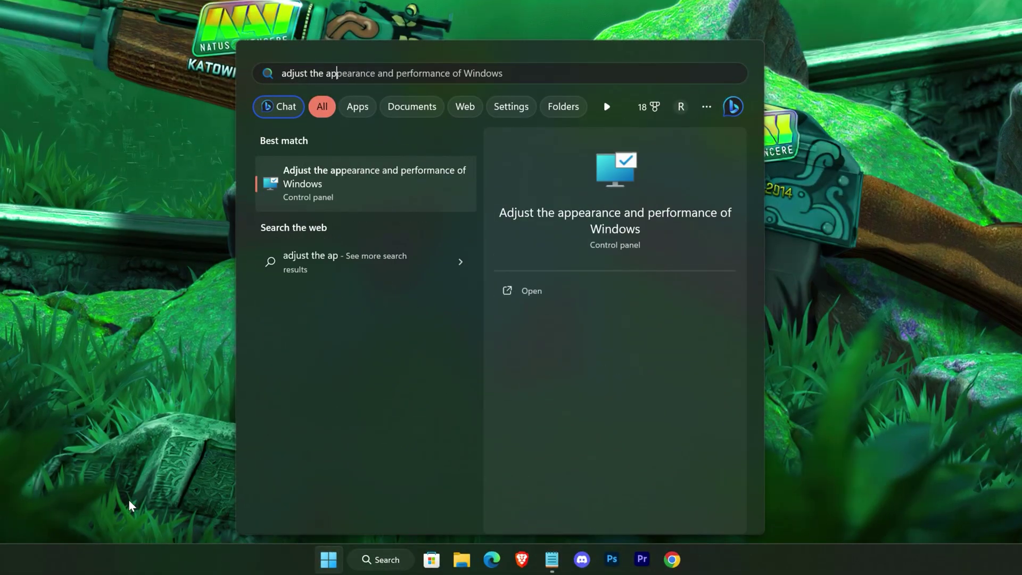
{"action": "type", "text": "pear"}
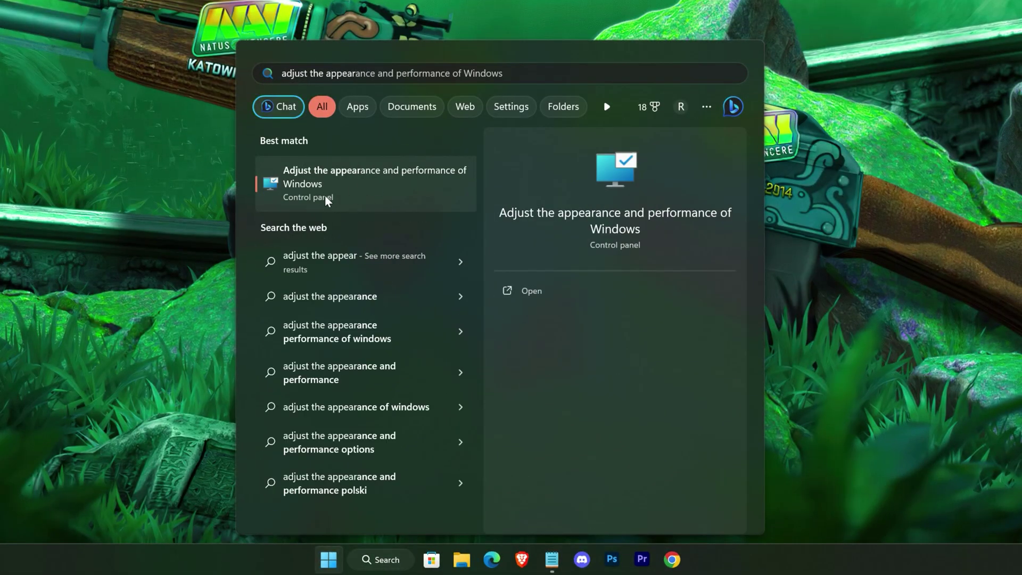
{"action": "left_click", "coordinate": [541, 295]}
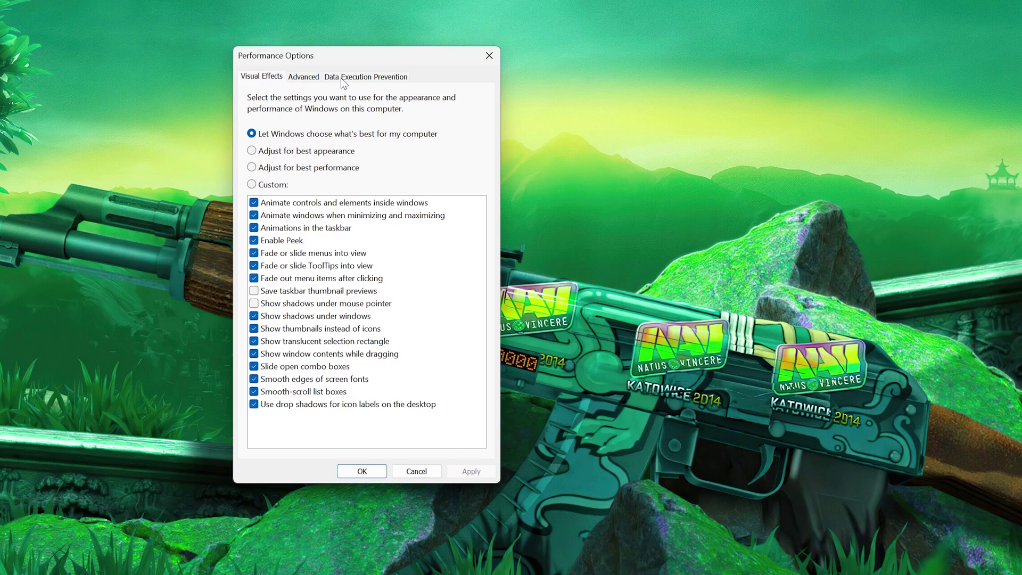
{"action": "left_click", "coordinate": [251, 167]}
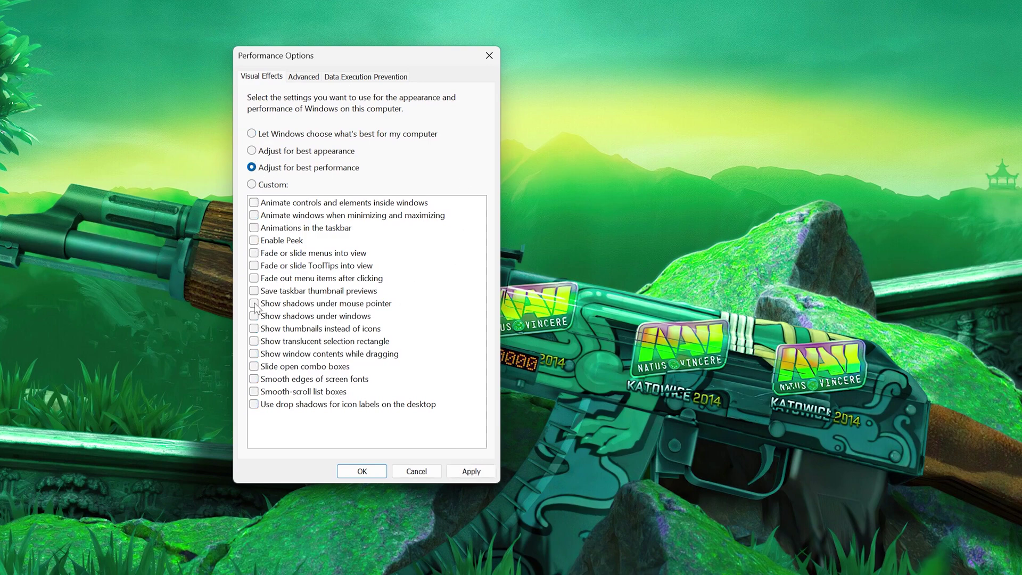
{"action": "left_click", "coordinate": [254, 329]}
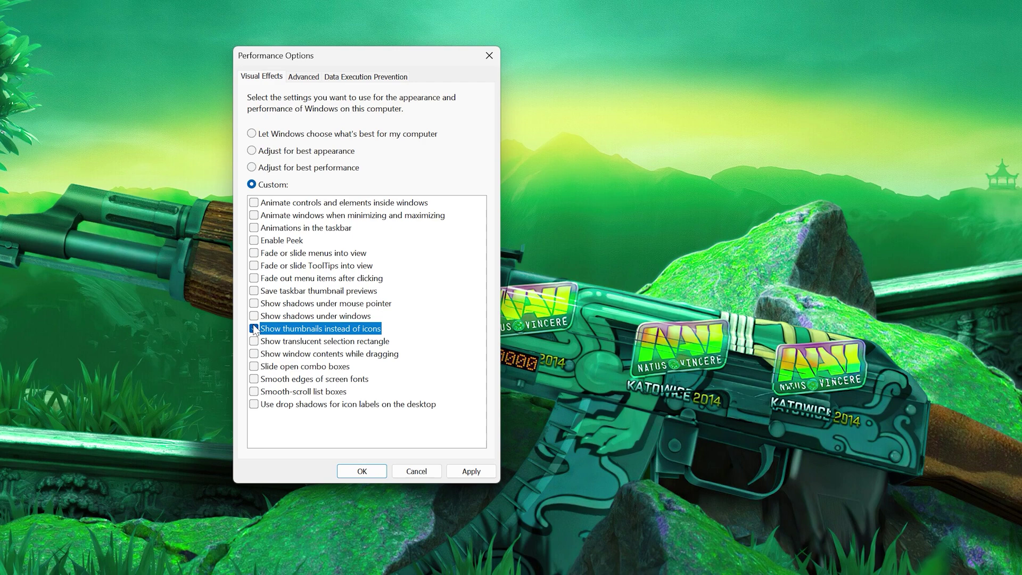
{"action": "left_click", "coordinate": [254, 379]}
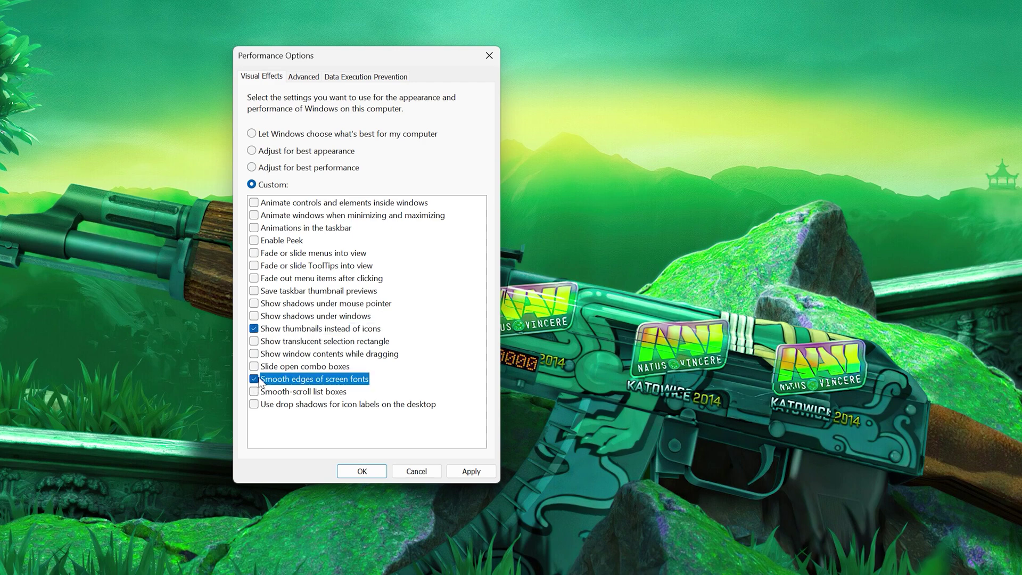
{"action": "left_click", "coordinate": [470, 471]}
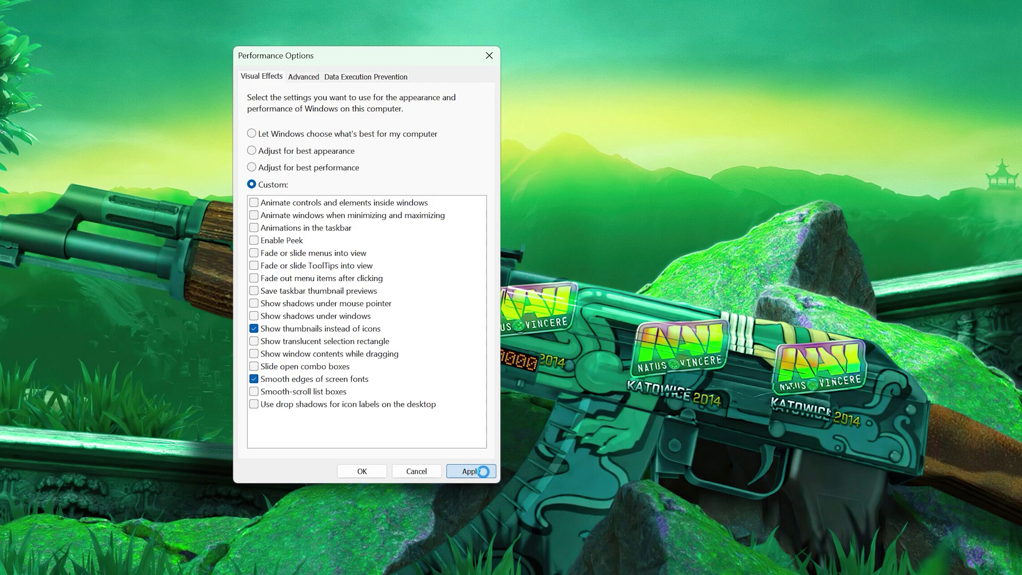
{"action": "left_click", "coordinate": [362, 472]}
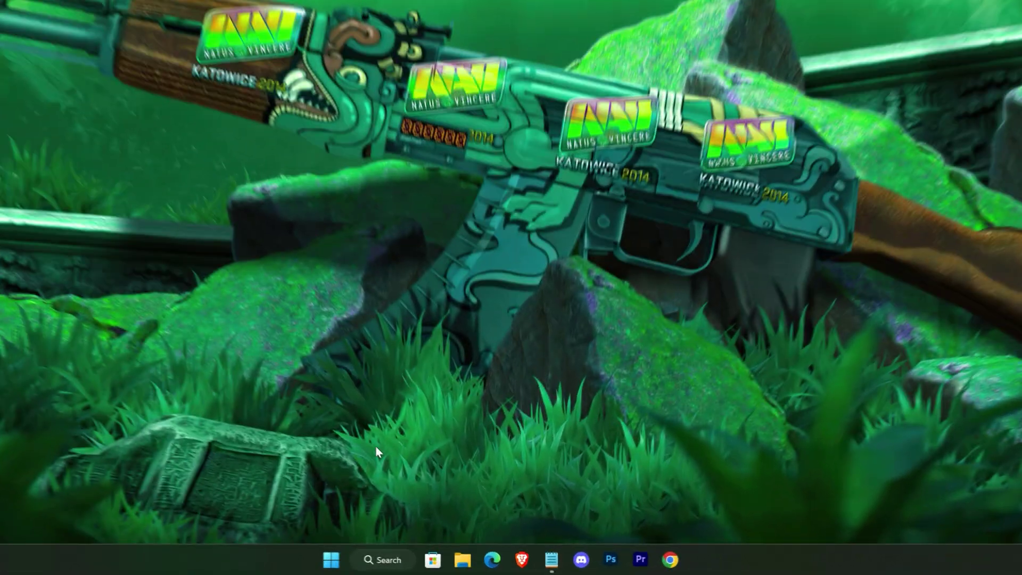
- Open Graphics settings and start adding an app to the list
{"action": "key", "text": "super"}
{"action": "type", "text": "graphics"}
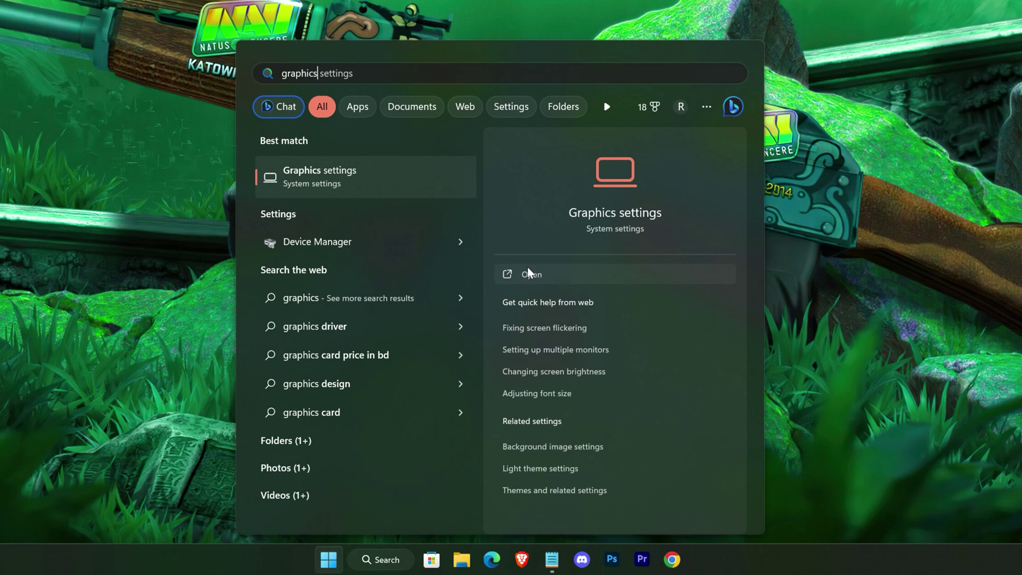
{"action": "left_click", "coordinate": [568, 273]}
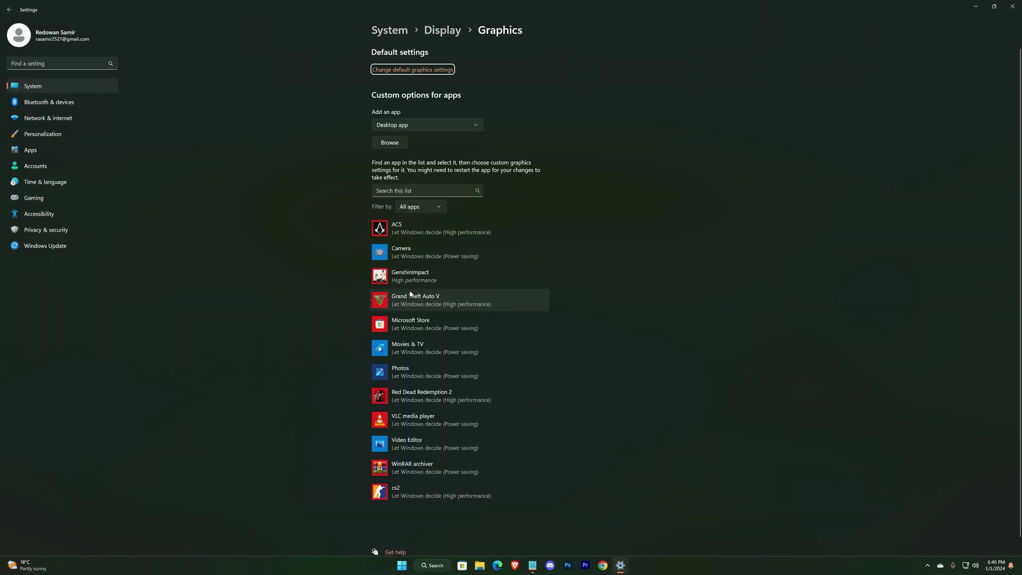
{"action": "scroll", "coordinate": [612, 250], "scroll_direction": "down", "scroll_amount": 1}
{"action": "scroll", "coordinate": [600, 282], "scroll_direction": "up", "scroll_amount": 1}
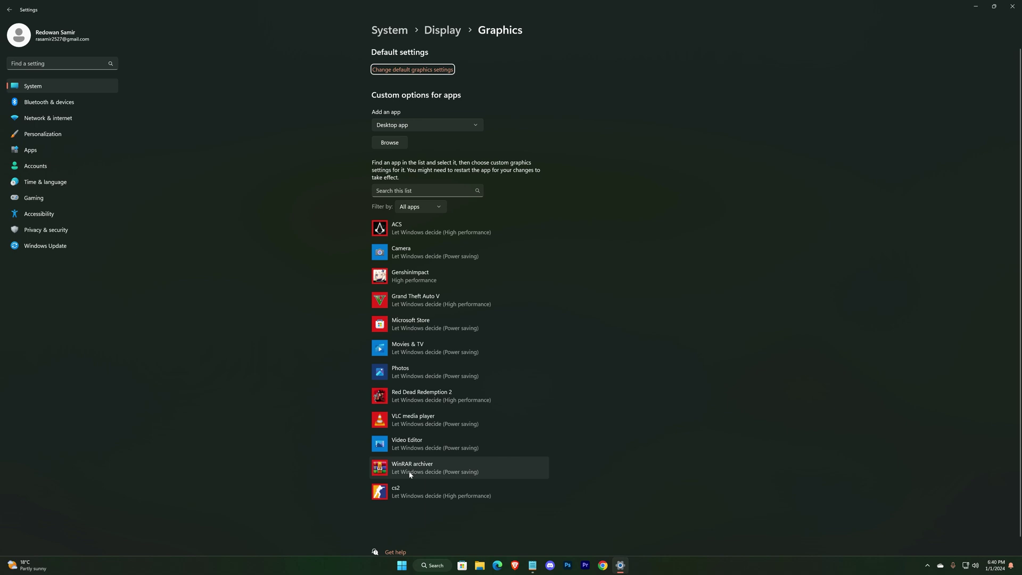
{"action": "left_click", "coordinate": [414, 497]}
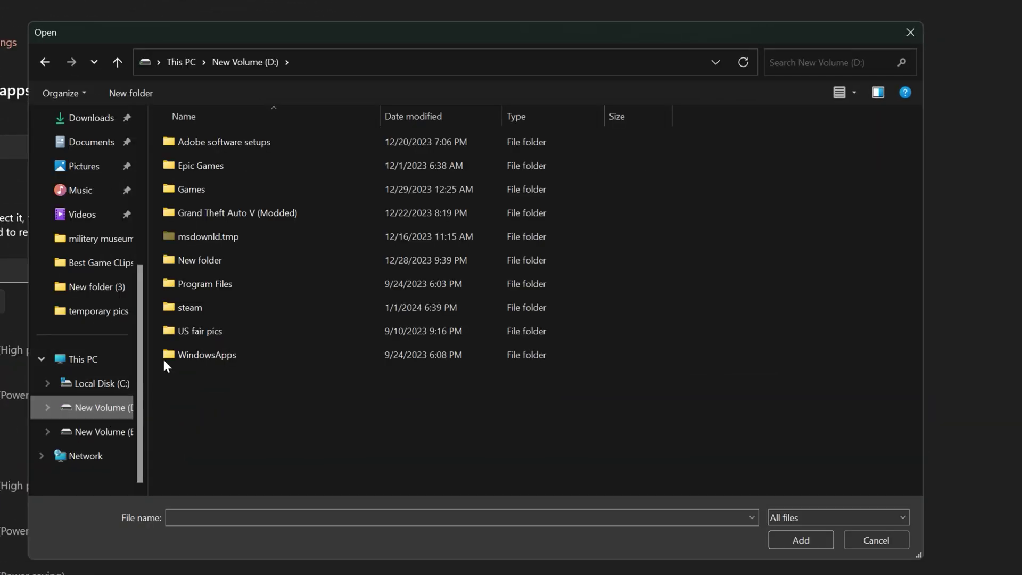
- Add cs2.exe from D:\steam\steamapps\common\Counter-Strike Global Offensive\game\bin\win64 to the list
{"action": "double_click", "coordinate": [208, 306]}
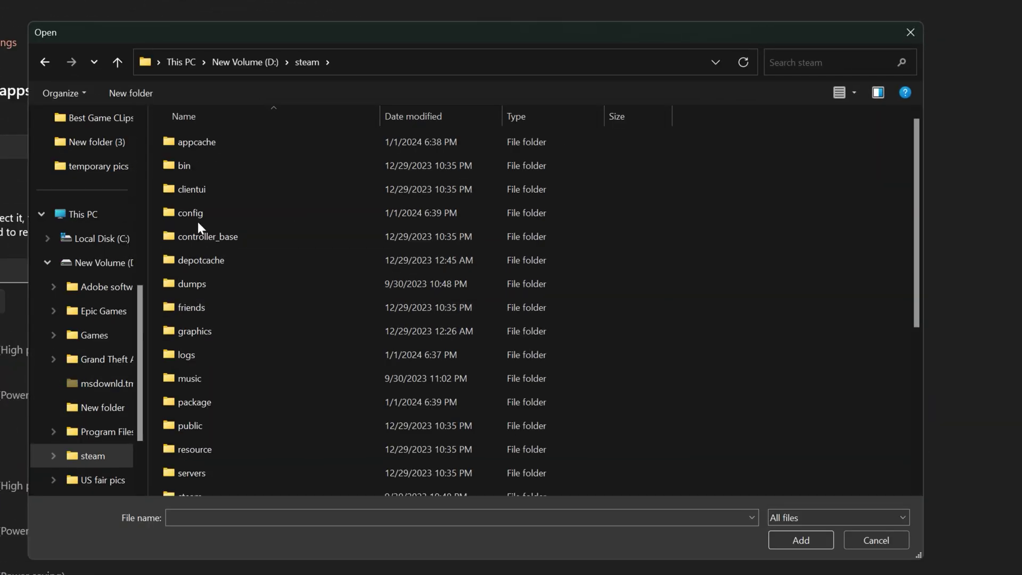
{"action": "scroll", "coordinate": [284, 187], "scroll_direction": "down", "scroll_amount": 4}
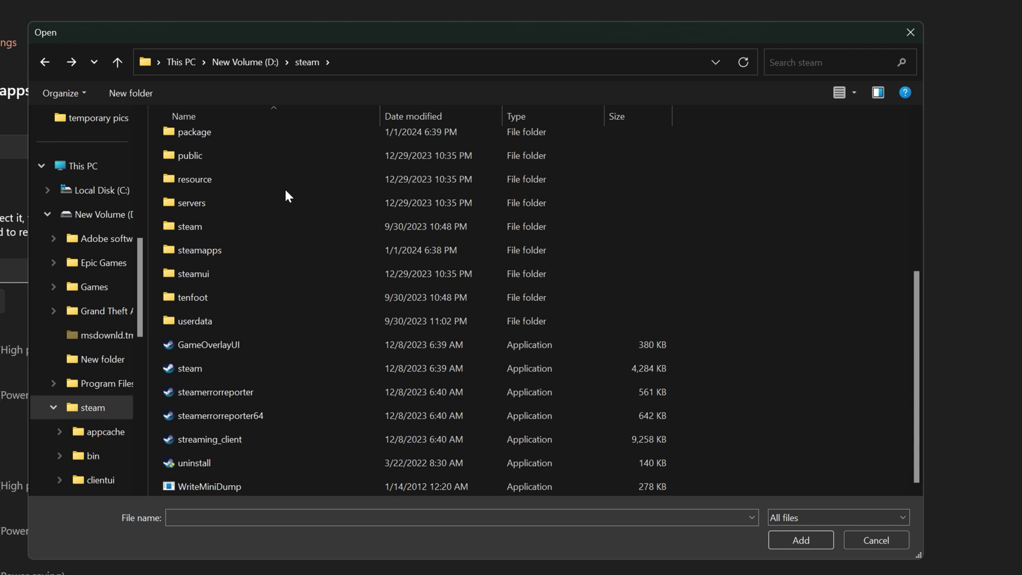
{"action": "double_click", "coordinate": [218, 251]}
{"action": "double_click", "coordinate": [196, 143]}
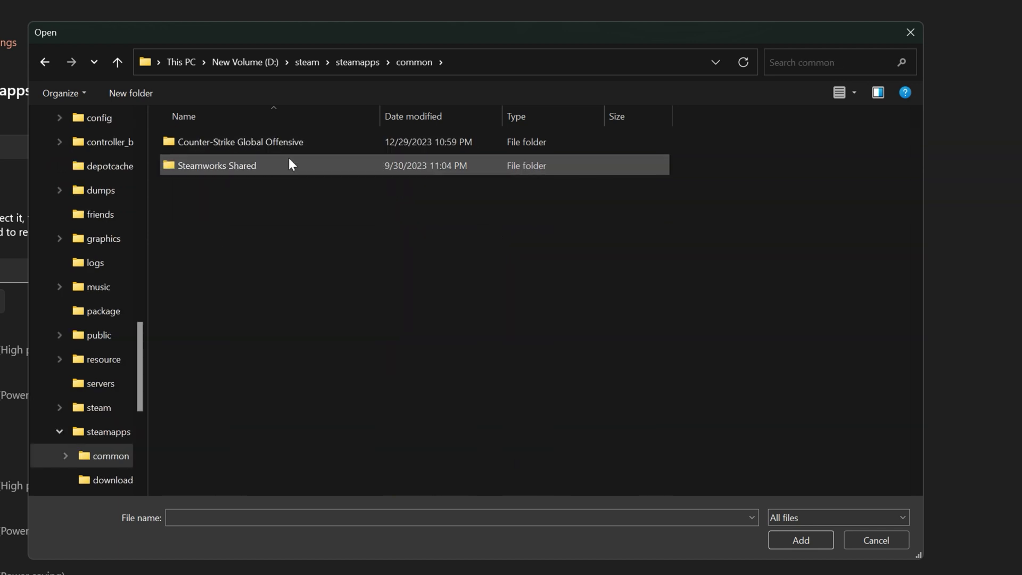
{"action": "double_click", "coordinate": [280, 139]}
{"action": "double_click", "coordinate": [187, 142]}
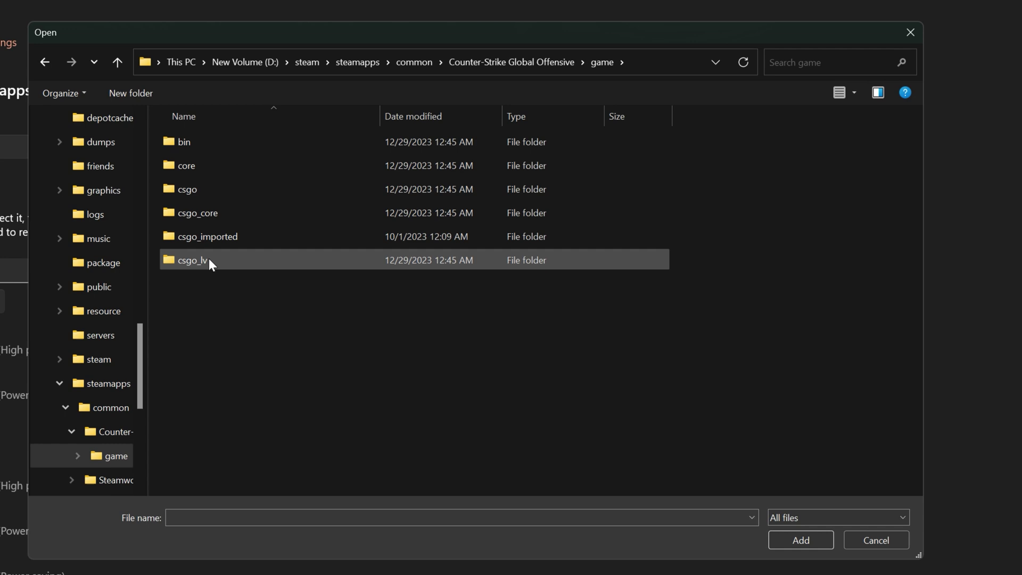
{"action": "double_click", "coordinate": [203, 142]}
{"action": "double_click", "coordinate": [204, 143]}
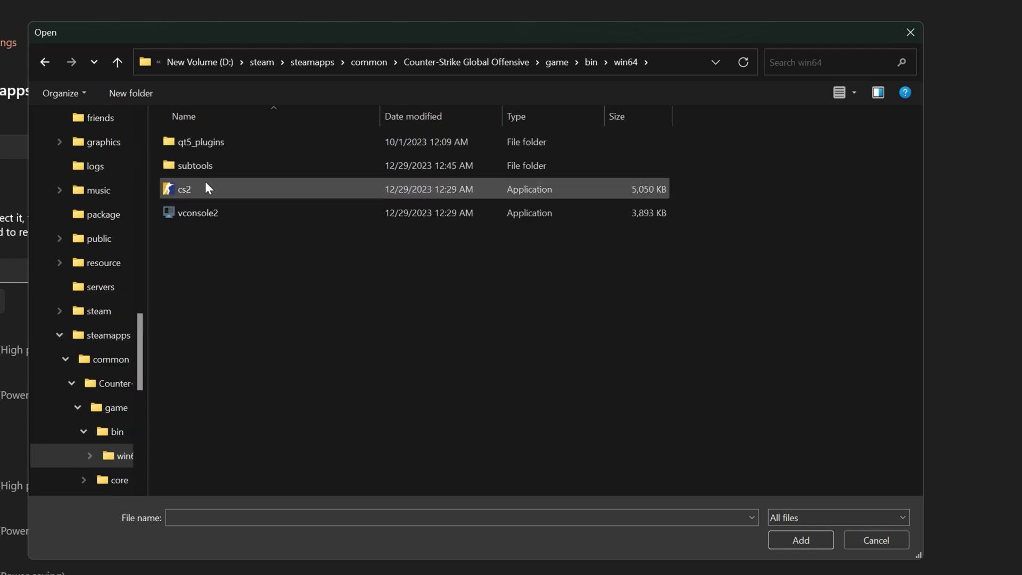
{"action": "left_click", "coordinate": [182, 193]}
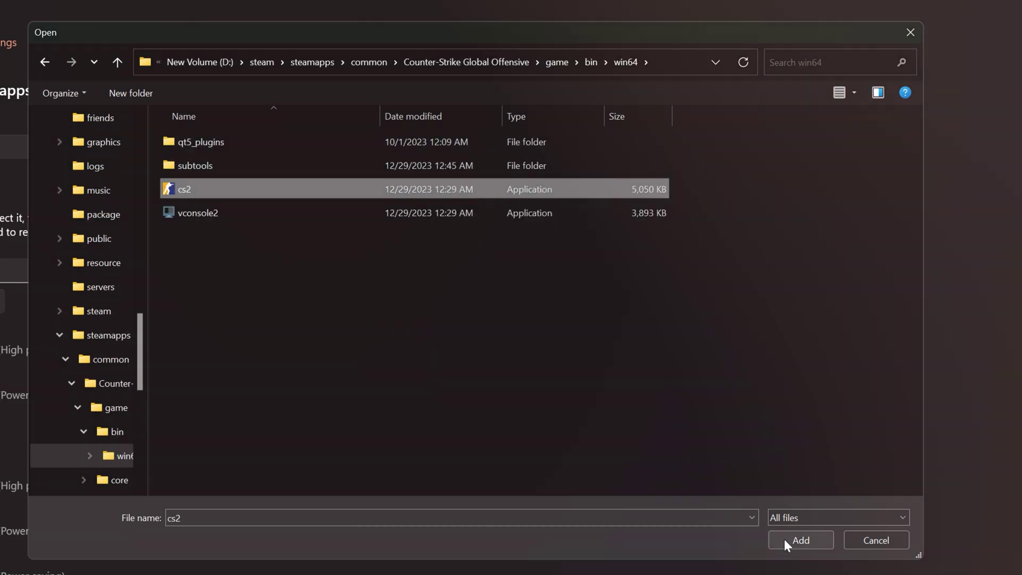
{"action": "left_click", "coordinate": [784, 539]}
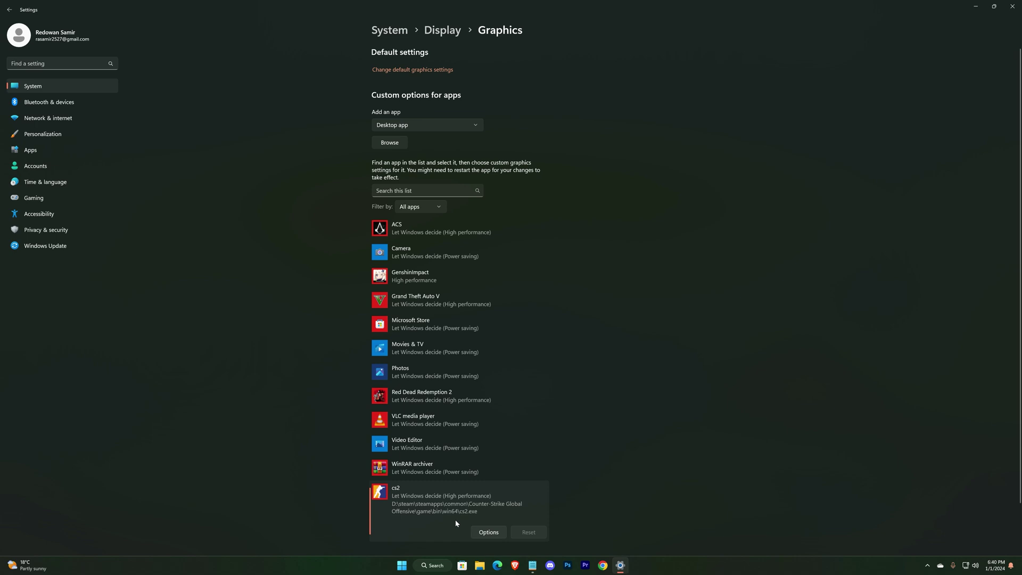
- Set cs2's graphics preference to High performance, save, and close Settings
{"action": "left_click", "coordinate": [489, 532]}
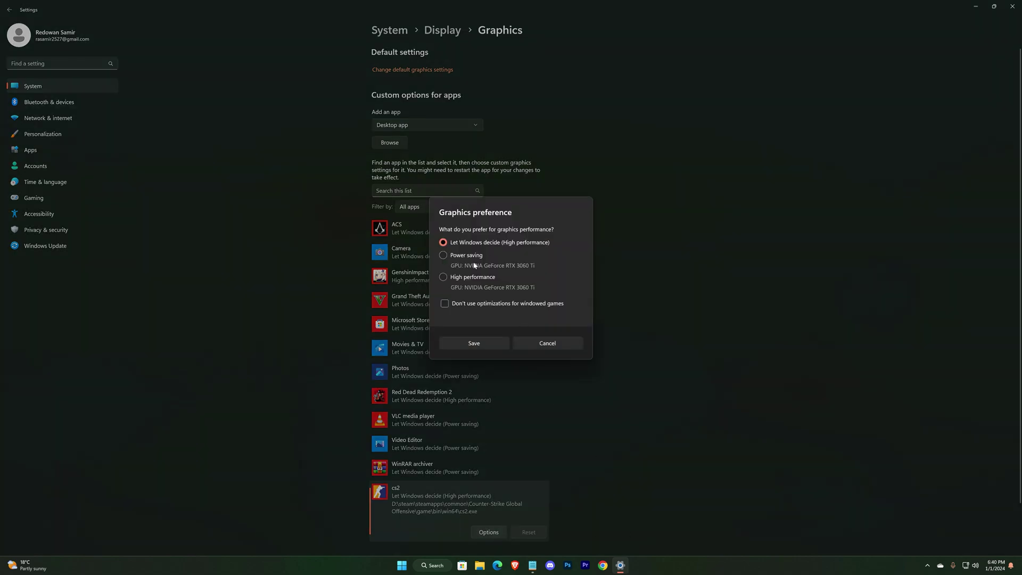
{"action": "left_click", "coordinate": [443, 277]}
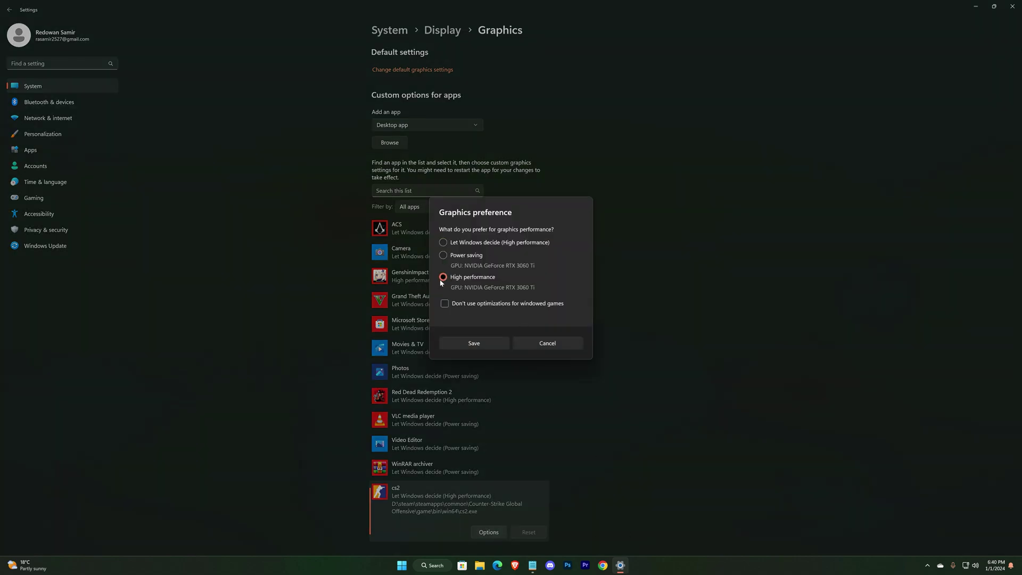
{"action": "left_click", "coordinate": [479, 345]}
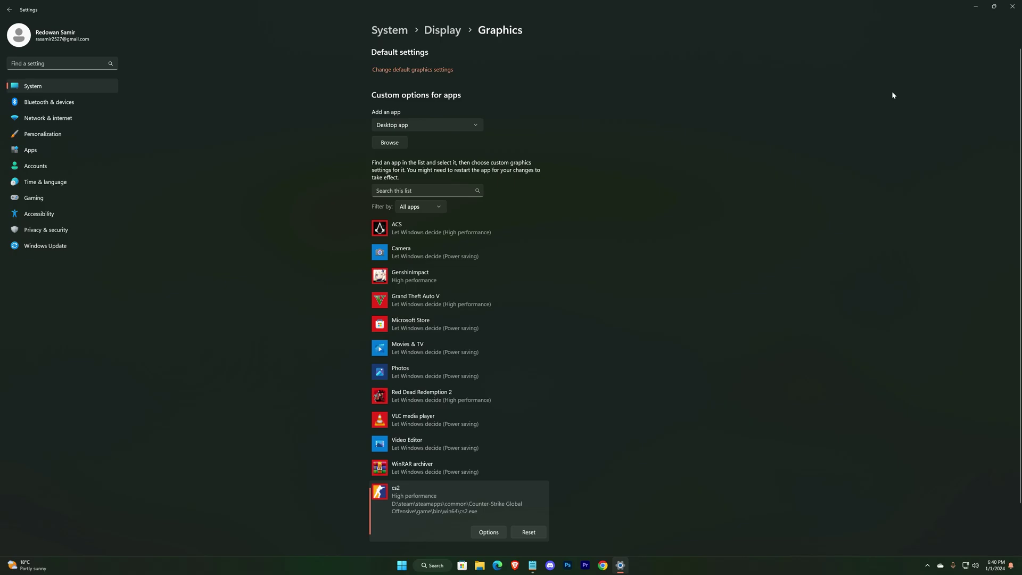
{"action": "left_click", "coordinate": [1012, 4]}
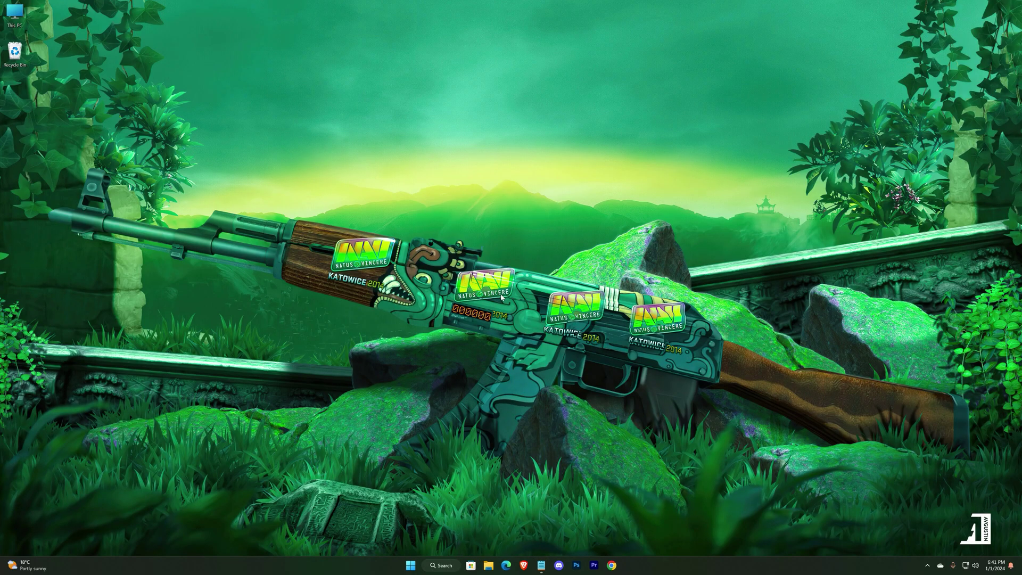
- Browse File Explorer to D:\steam\steamapps\common\Counter-Strike Global Offensive\game\bin\win64
{"action": "double_click", "coordinate": [15, 16]}
{"action": "double_click", "coordinate": [503, 239]}
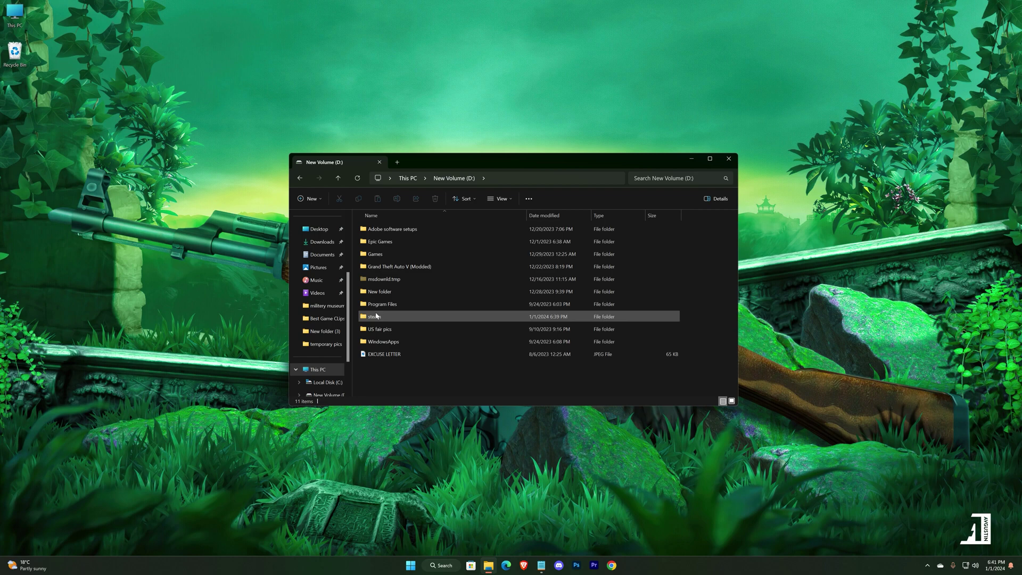
{"action": "double_click", "coordinate": [375, 315]}
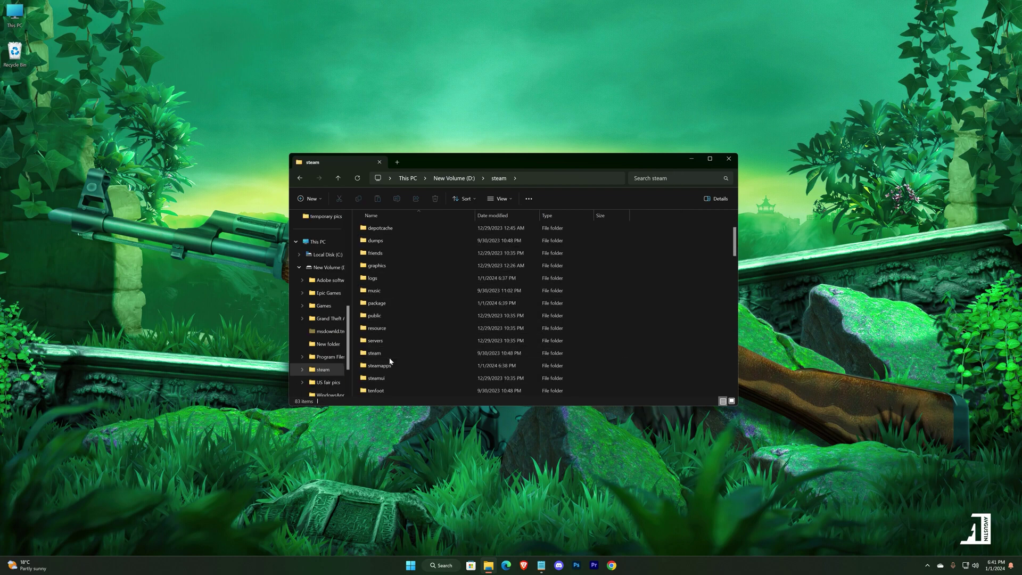
{"action": "double_click", "coordinate": [379, 365]}
{"action": "left_click", "coordinate": [372, 229]}
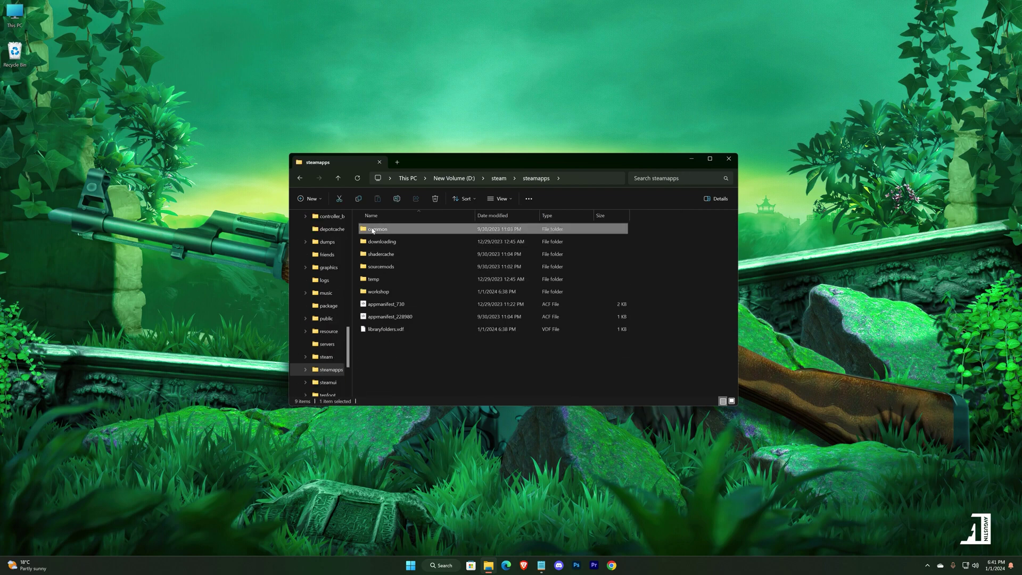
{"action": "double_click", "coordinate": [373, 230]}
{"action": "double_click", "coordinate": [436, 230]}
{"action": "left_click", "coordinate": [373, 229]}
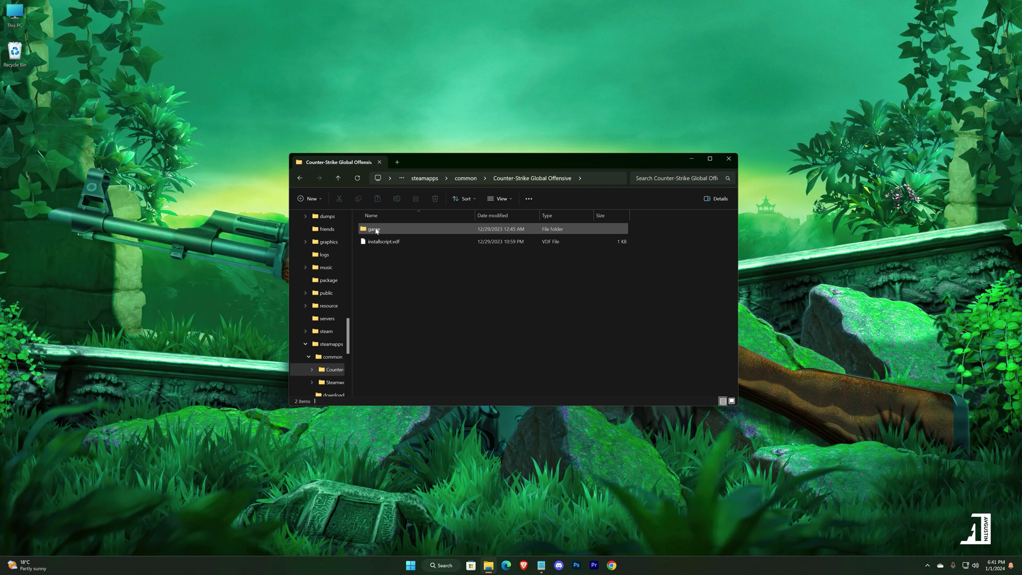
{"action": "double_click", "coordinate": [367, 230]}
{"action": "left_click", "coordinate": [375, 233]}
{"action": "double_click", "coordinate": [376, 232]}
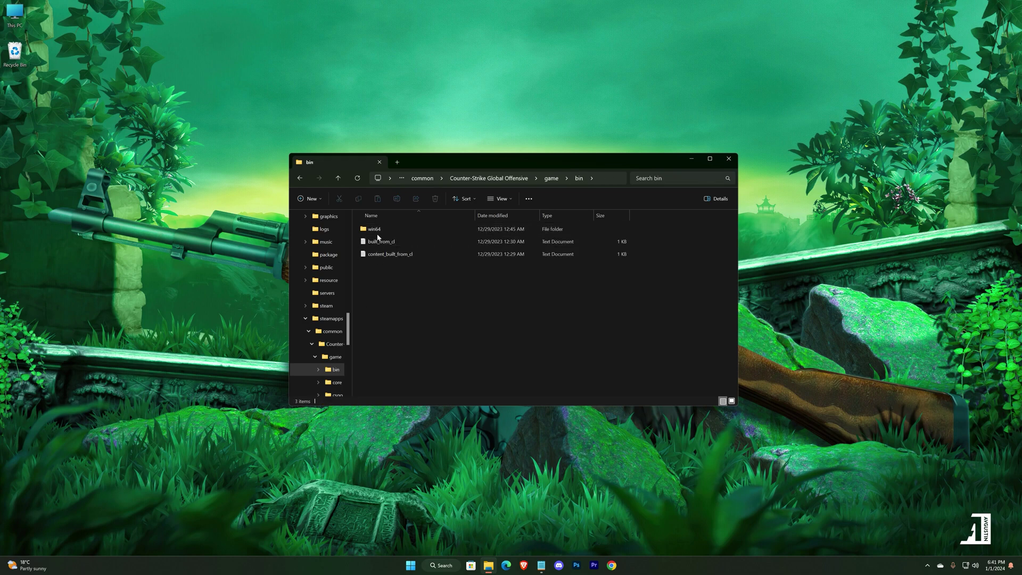
{"action": "double_click", "coordinate": [376, 231]}
- Disable fullscreen optimizations in cs2's Compatibility properties and apply
{"action": "scroll", "coordinate": [404, 319], "scroll_direction": "down", "scroll_amount": 1}
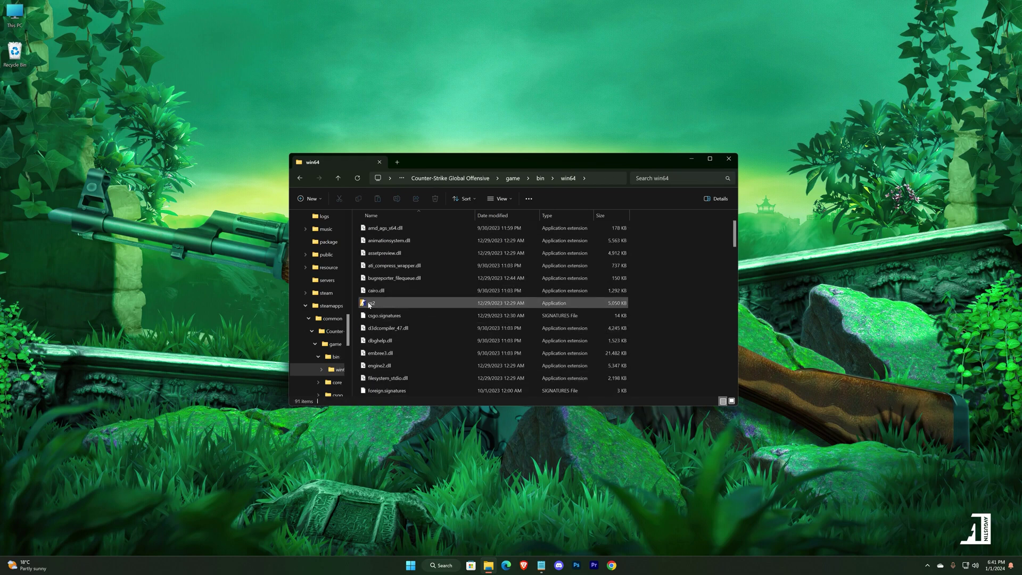
{"action": "left_click", "coordinate": [377, 306]}
{"action": "right_click", "coordinate": [380, 306]}
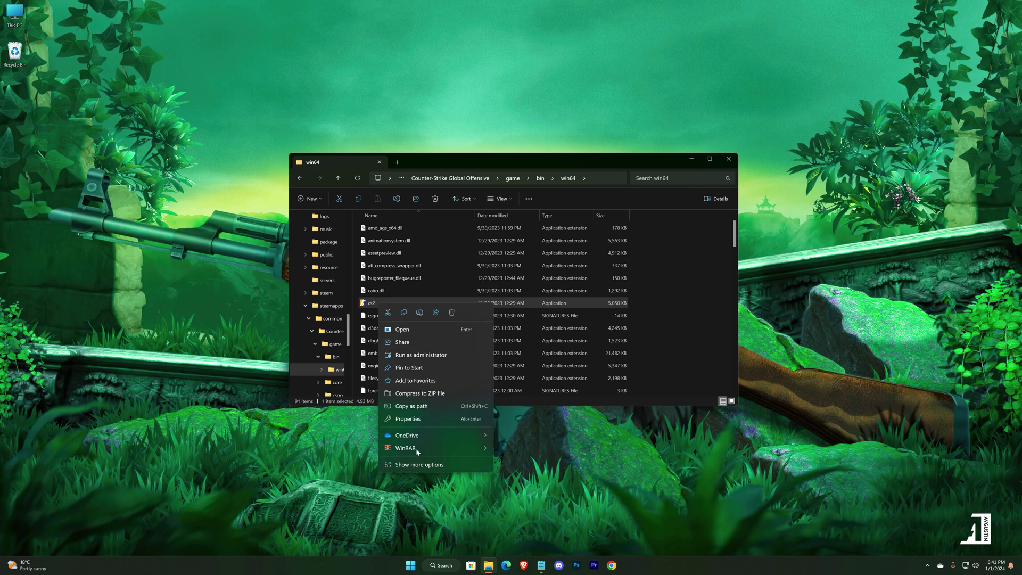
{"action": "left_click", "coordinate": [477, 419]}
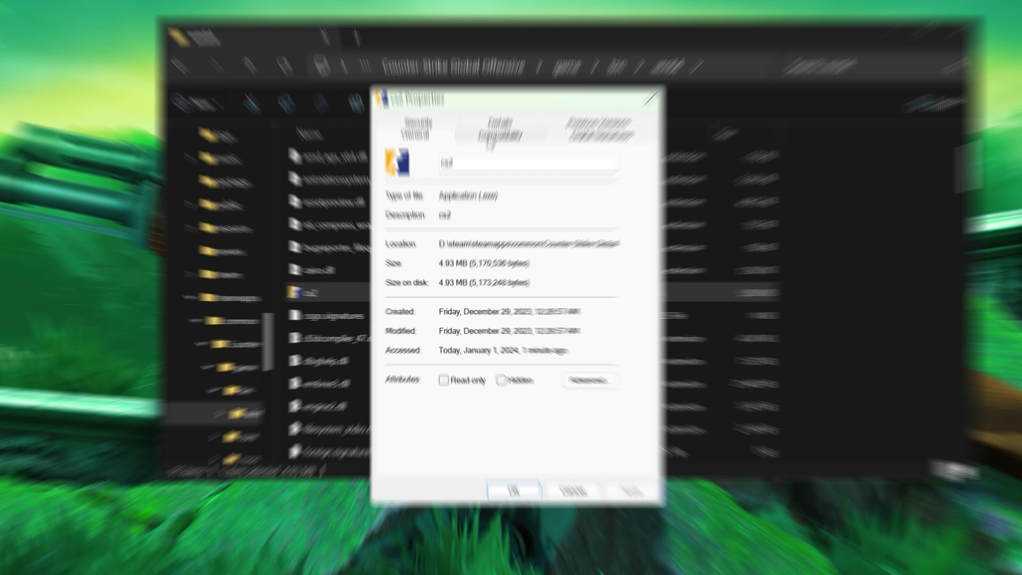
{"action": "left_click", "coordinate": [476, 216]}
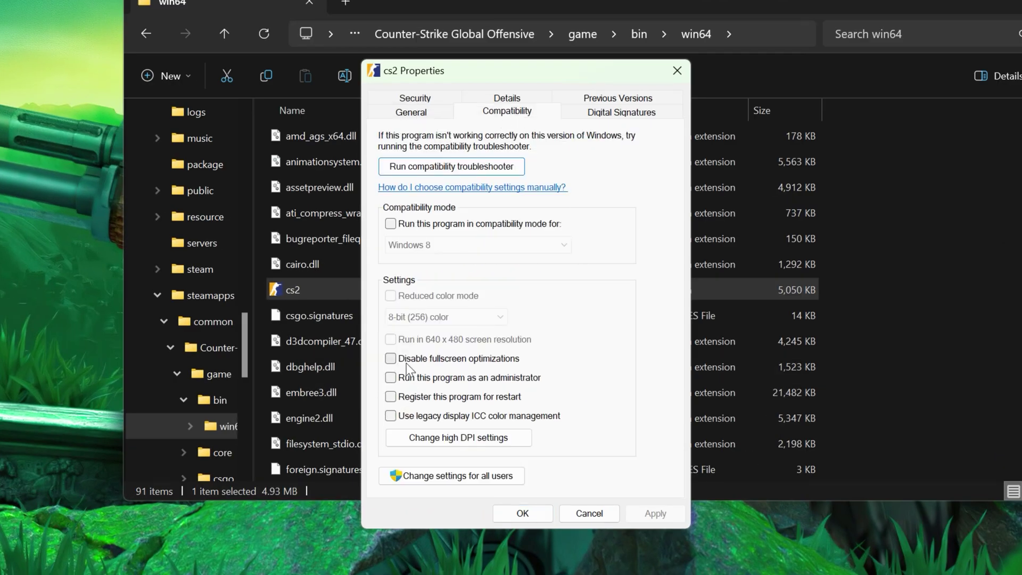
{"action": "left_click", "coordinate": [413, 439]}
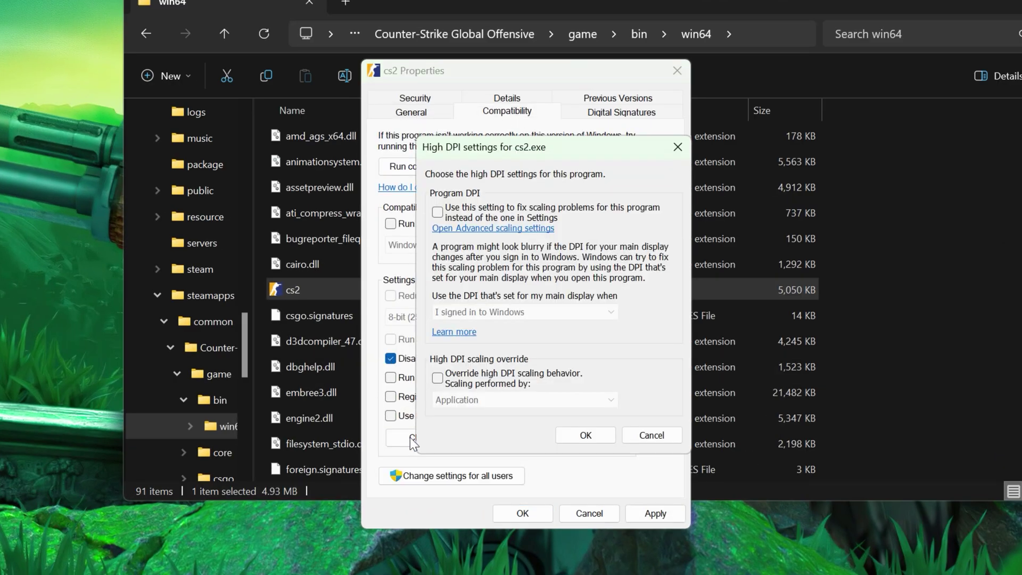
{"action": "left_click", "coordinate": [586, 435]}
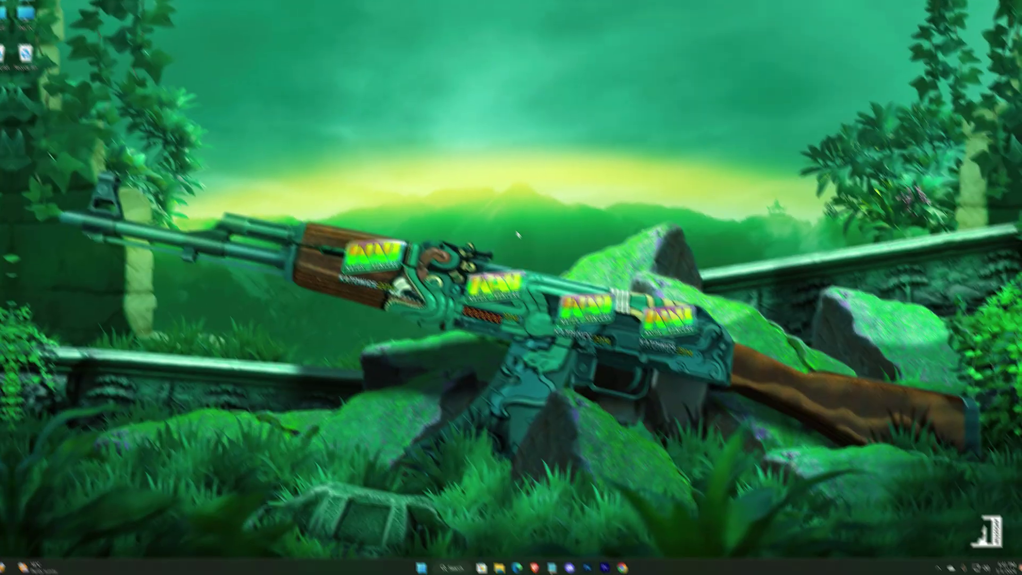
- Launch NVIDIA Control Panel from the desktop menu, maximize it, and open Manage 3D settings > Program Settings
{"action": "right_click", "coordinate": [544, 230]}
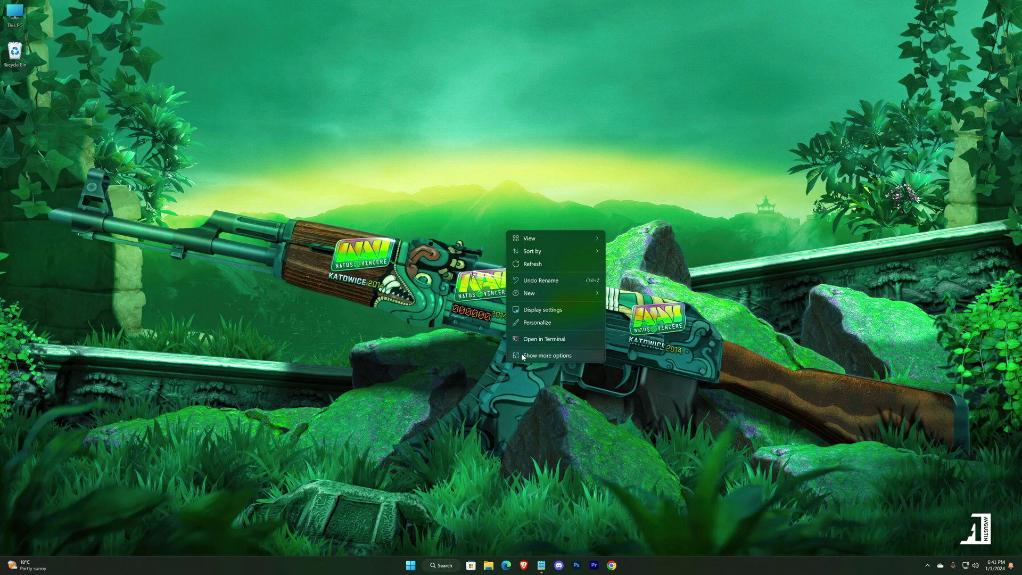
{"action": "left_click", "coordinate": [544, 355]}
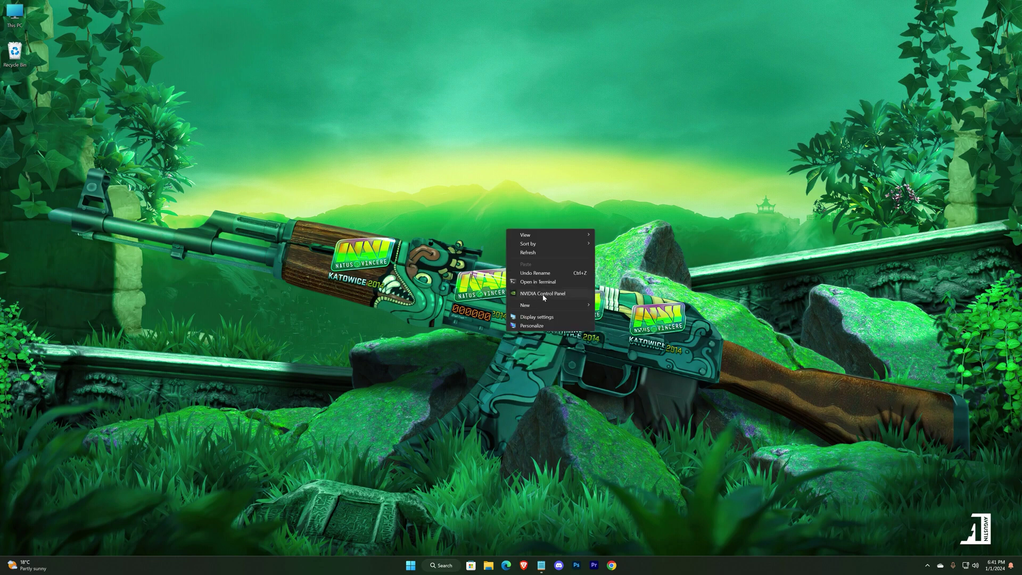
{"action": "left_click", "coordinate": [569, 294]}
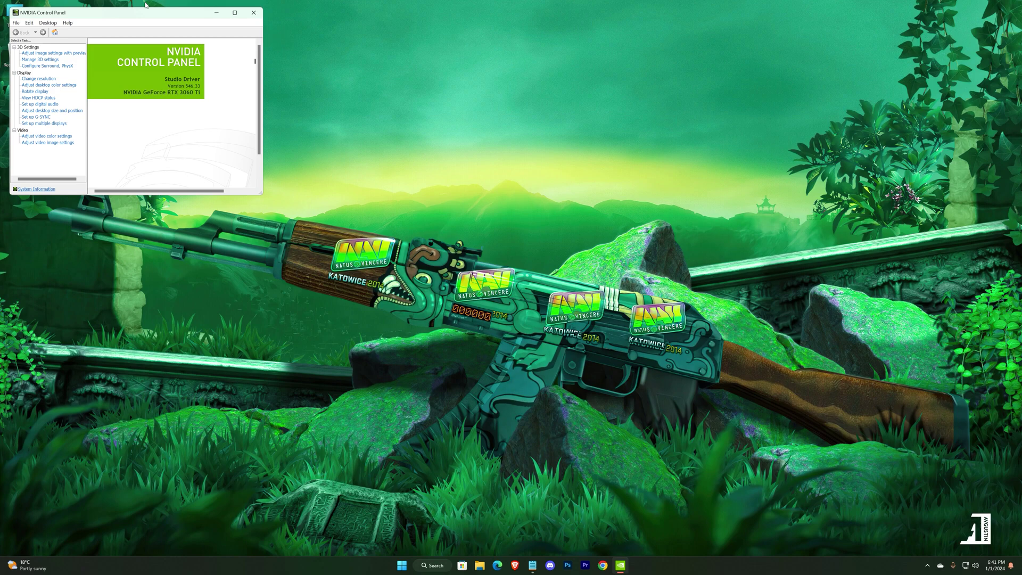
{"action": "left_click_drag", "start_coordinate": [141, 12], "coordinate": [517, 166]}
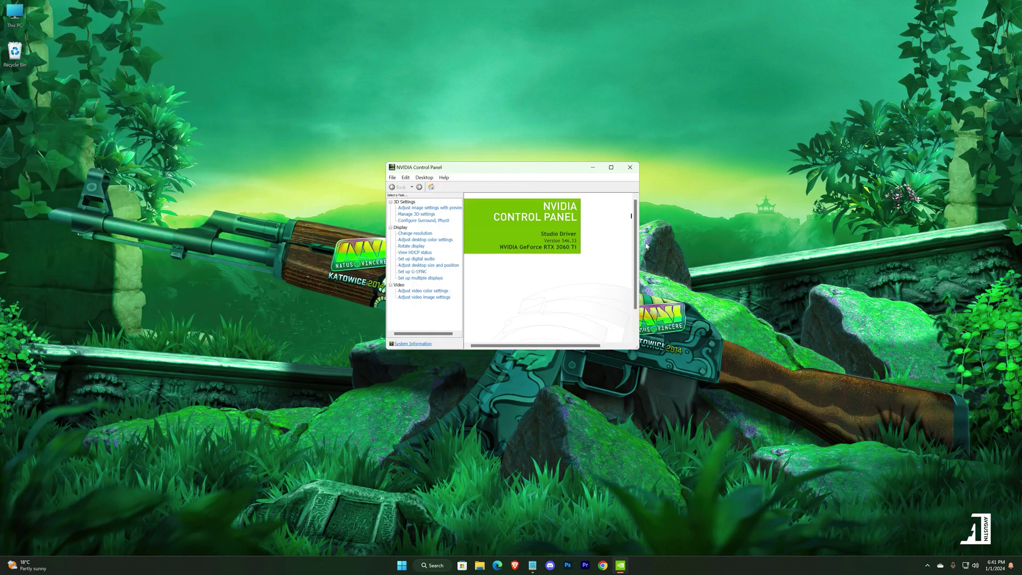
{"action": "left_click", "coordinate": [611, 169]}
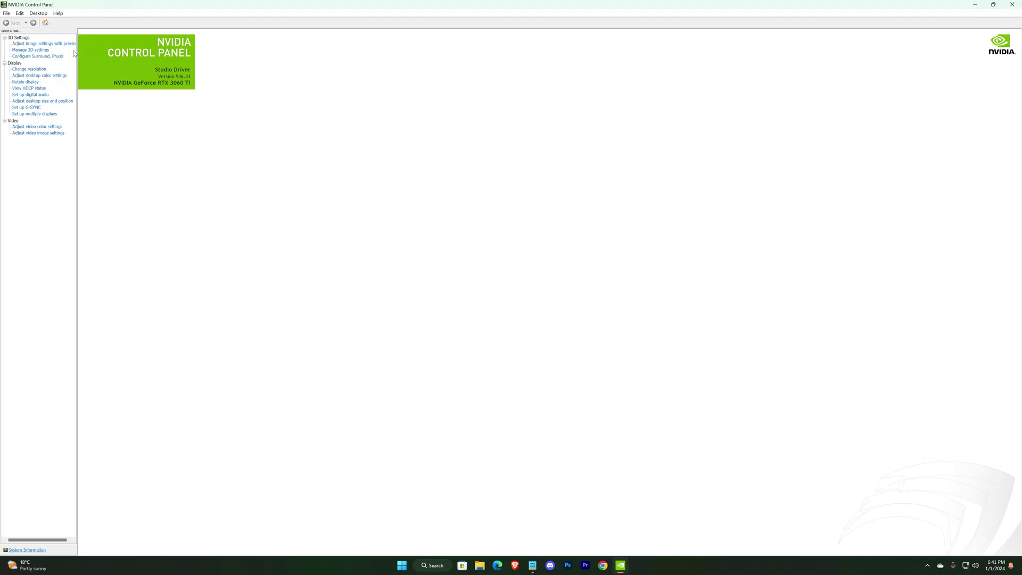
{"action": "left_click_drag", "start_coordinate": [77, 53], "coordinate": [100, 57]}
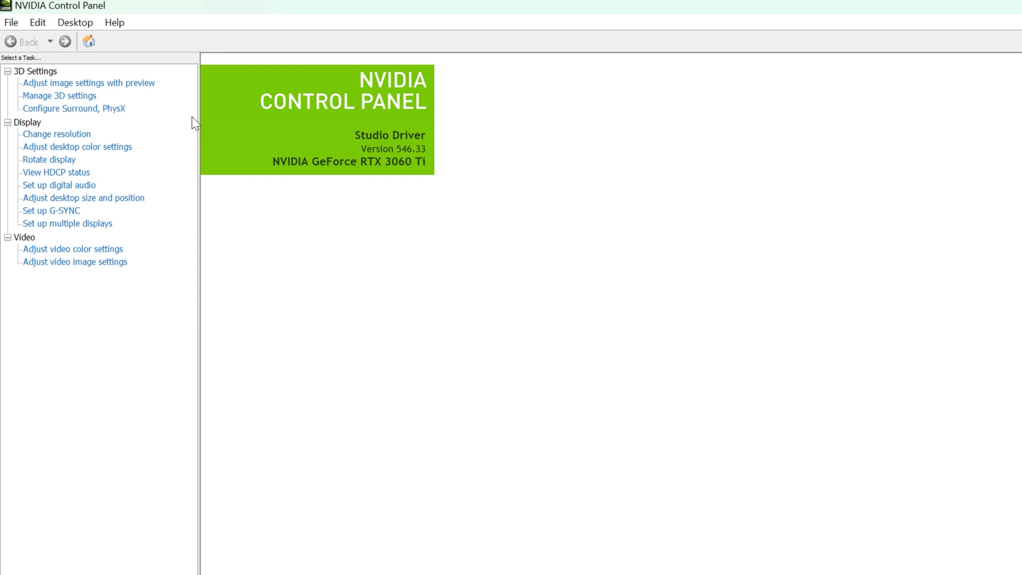
{"action": "left_click", "coordinate": [55, 99]}
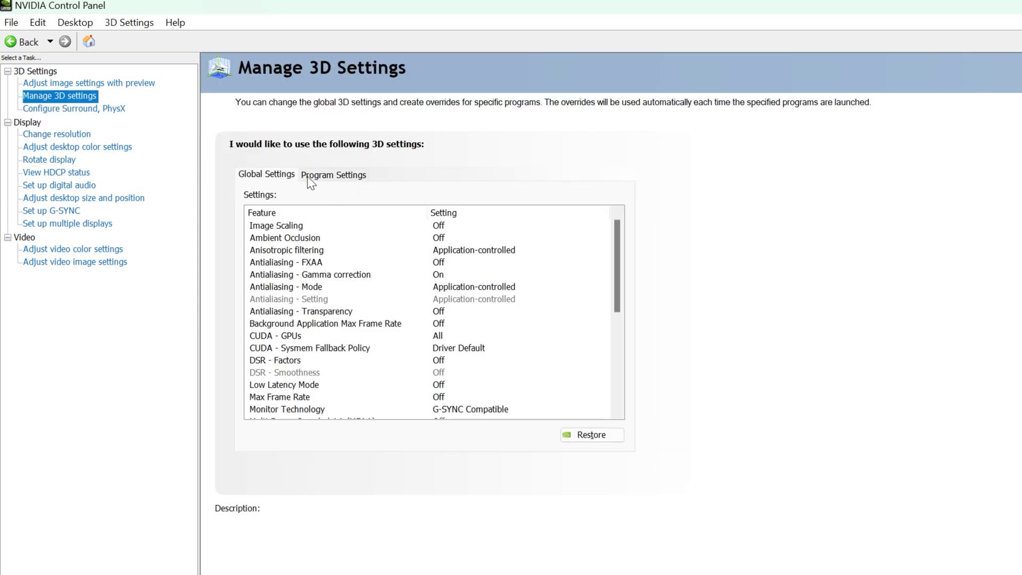
{"action": "left_click", "coordinate": [323, 176]}
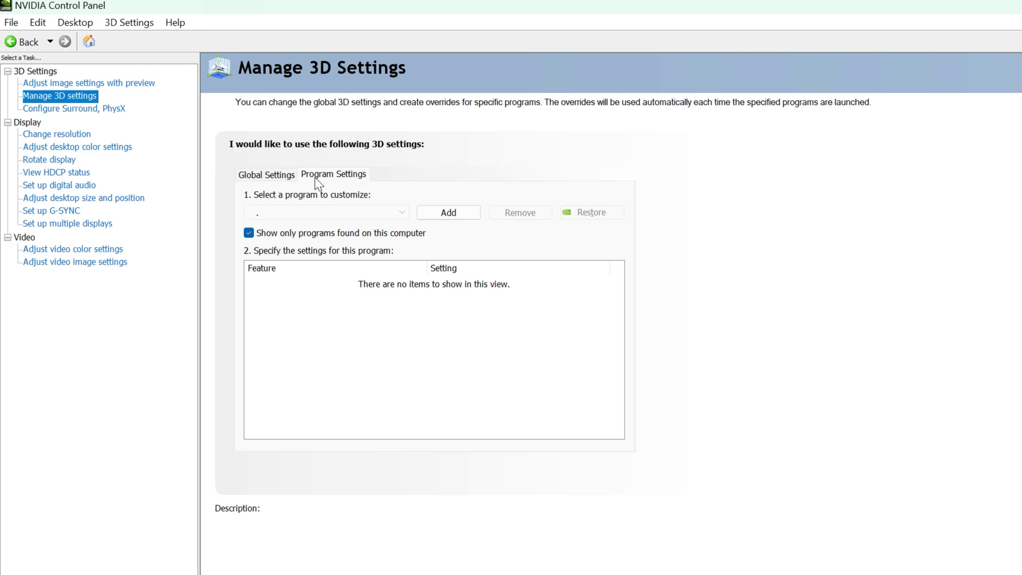
- Start adding a program and browse to the New Volume (D:) drive
{"action": "left_click", "coordinate": [461, 215]}
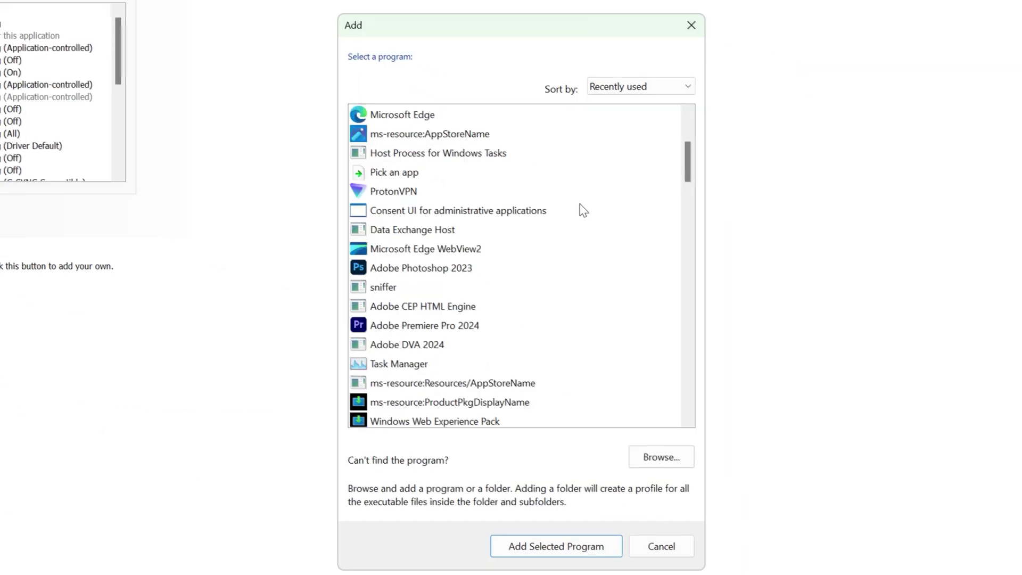
{"action": "scroll", "coordinate": [579, 198], "scroll_direction": "down", "scroll_amount": 10}
{"action": "scroll", "coordinate": [609, 217], "scroll_direction": "up", "scroll_amount": 10}
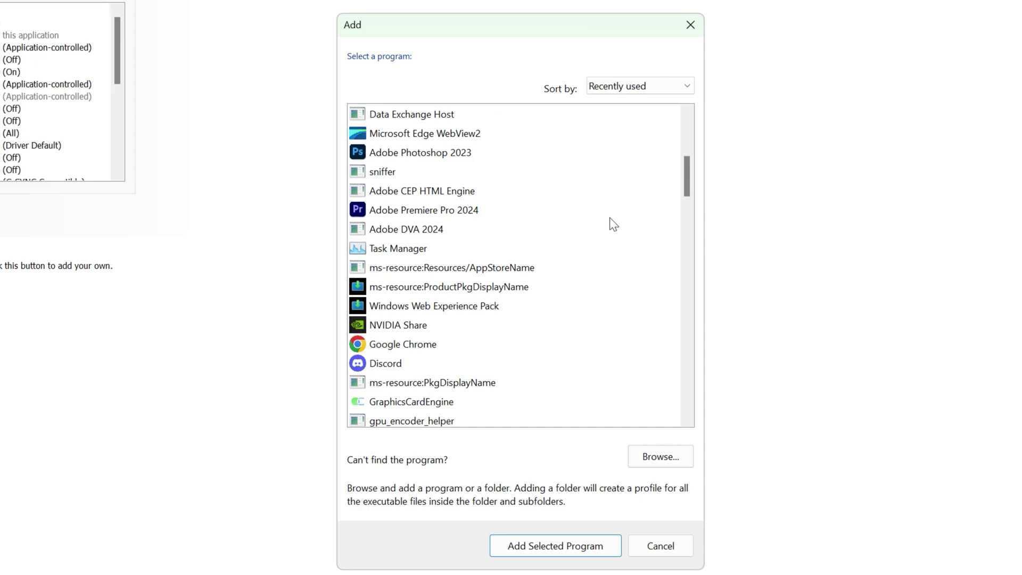
{"action": "left_click", "coordinate": [656, 456]}
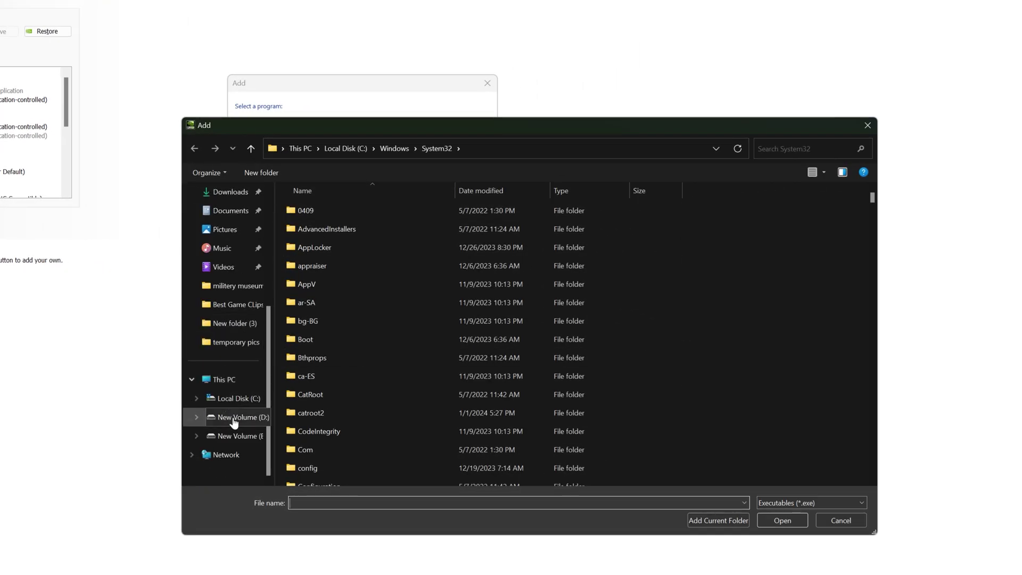
{"action": "left_click", "coordinate": [230, 418]}
- Select cs2 in steam\steamapps\common\Counter-Strike Global Offensive\game\bin\win64 and add it
{"action": "double_click", "coordinate": [305, 341]}
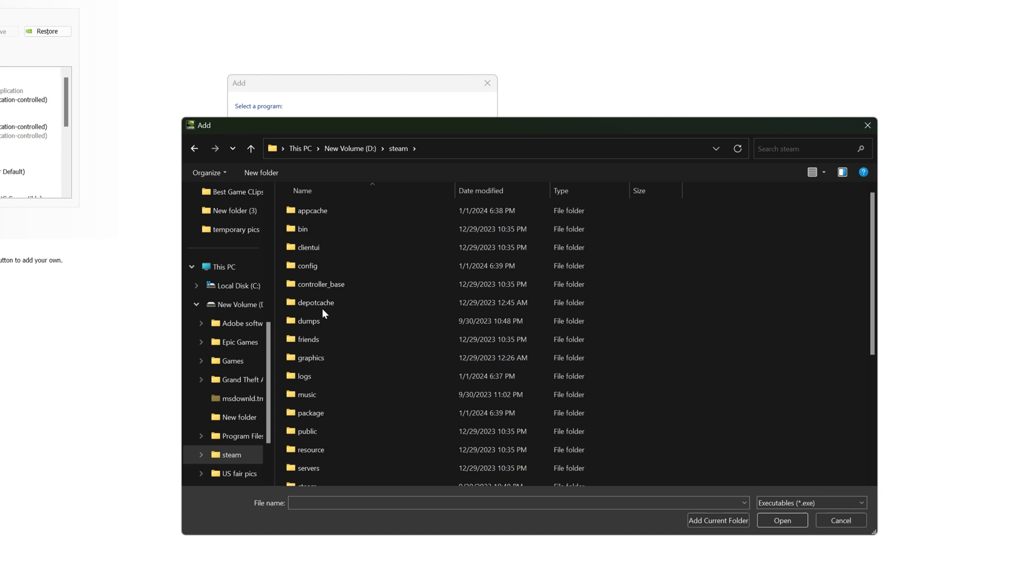
{"action": "scroll", "coordinate": [314, 362], "scroll_direction": "down", "scroll_amount": 2}
{"action": "double_click", "coordinate": [323, 405]}
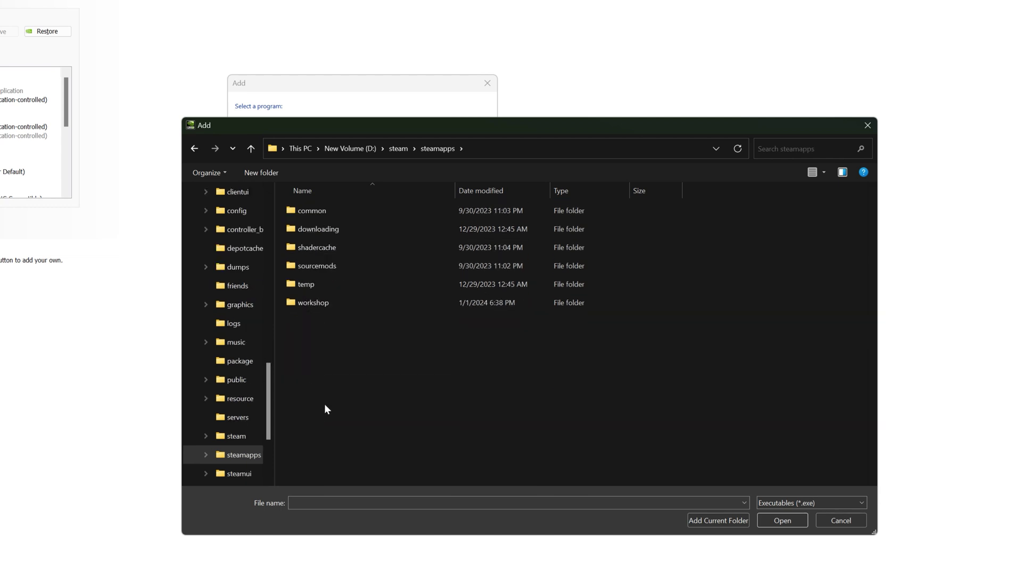
{"action": "double_click", "coordinate": [367, 212]}
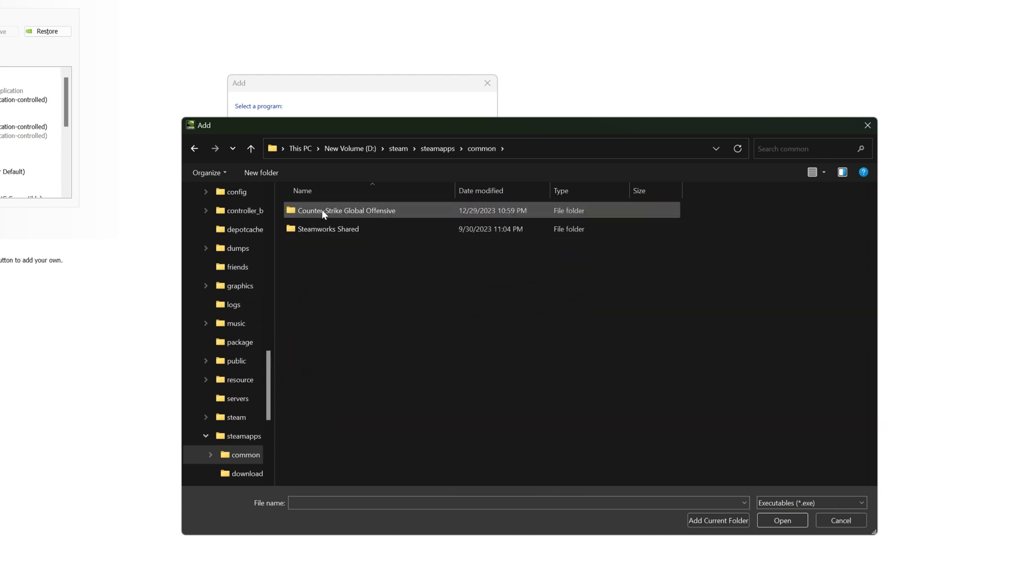
{"action": "double_click", "coordinate": [433, 214]}
{"action": "double_click", "coordinate": [432, 212]}
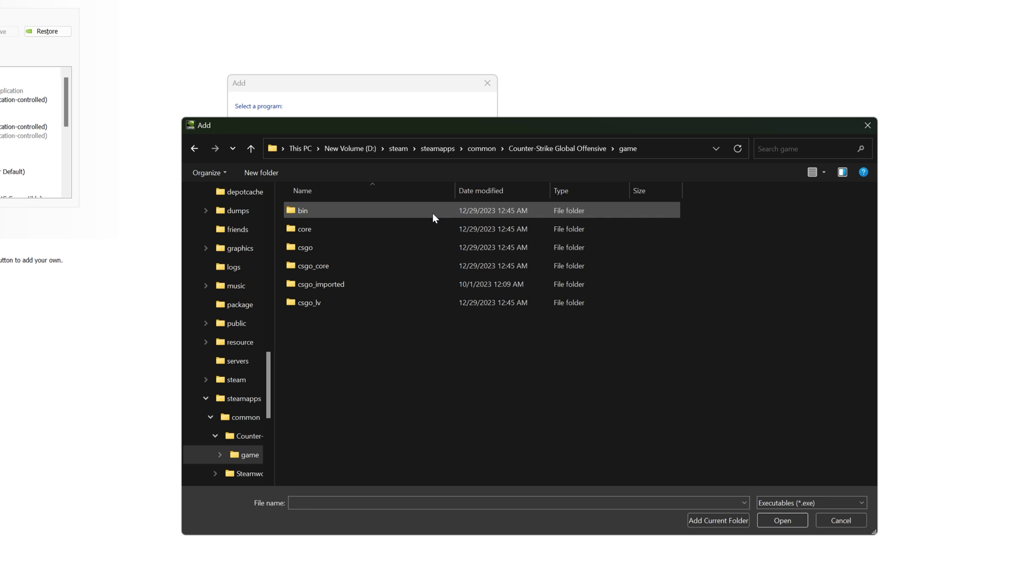
{"action": "double_click", "coordinate": [323, 210]}
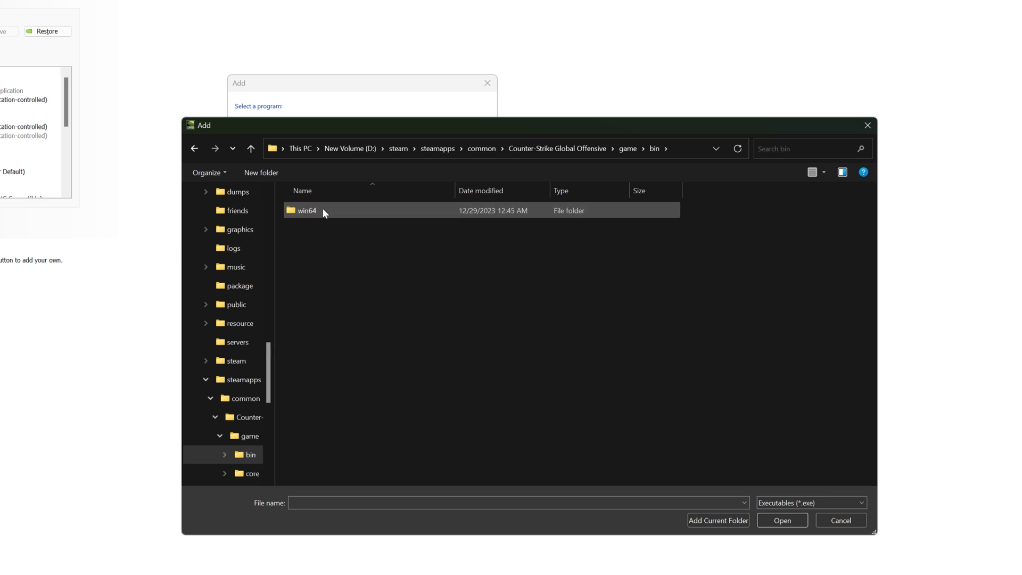
{"action": "double_click", "coordinate": [323, 210]}
{"action": "left_click", "coordinate": [326, 246]}
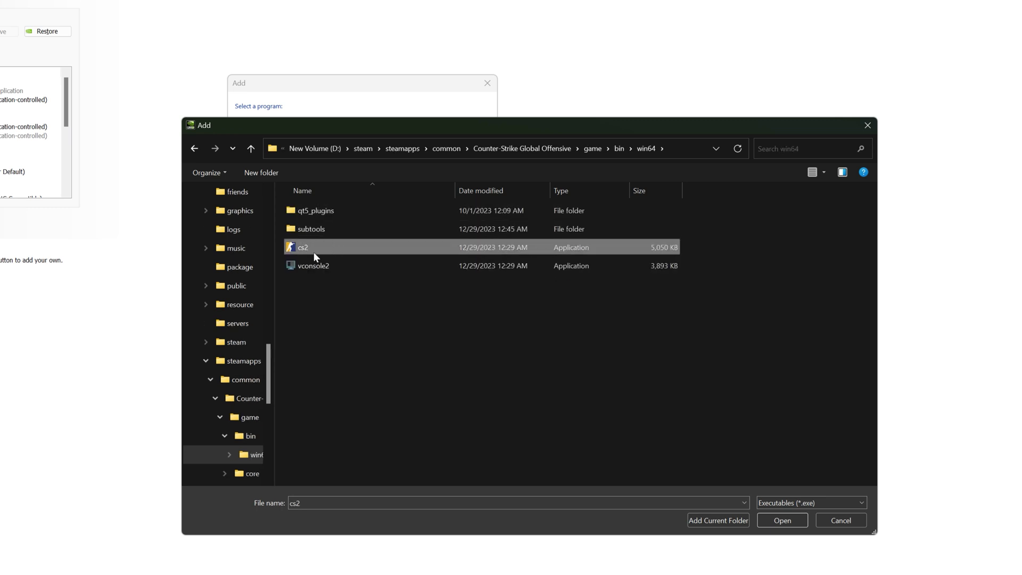
{"action": "left_click", "coordinate": [781, 520]}
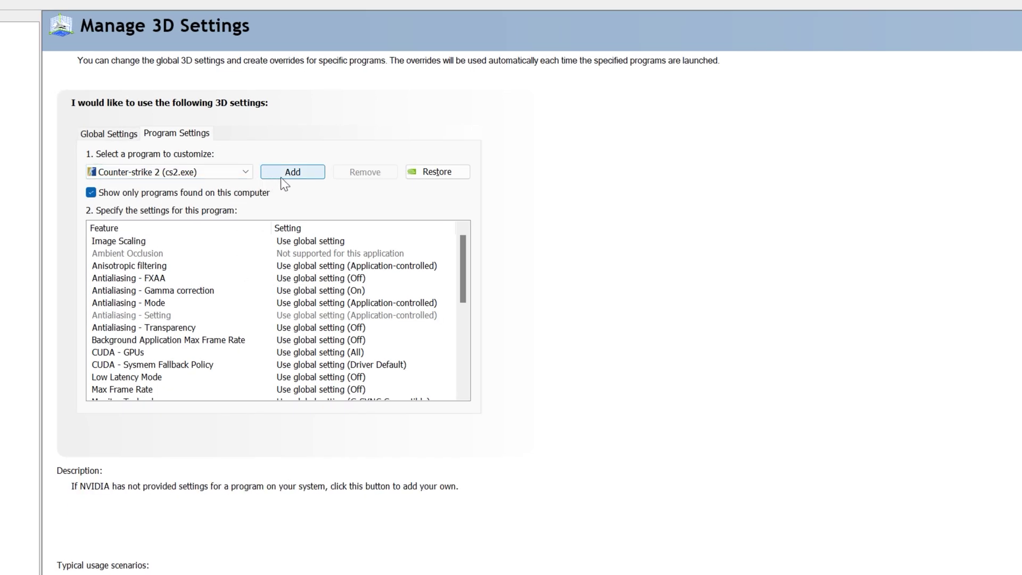
- Set cs2's Low Latency Mode to Ultra, Power management to Prefer maximum performance, Texture filtering - Quality to High performance
{"action": "left_click_drag", "start_coordinate": [466, 283], "coordinate": [455, 331]}
{"action": "left_click", "coordinate": [113, 241]}
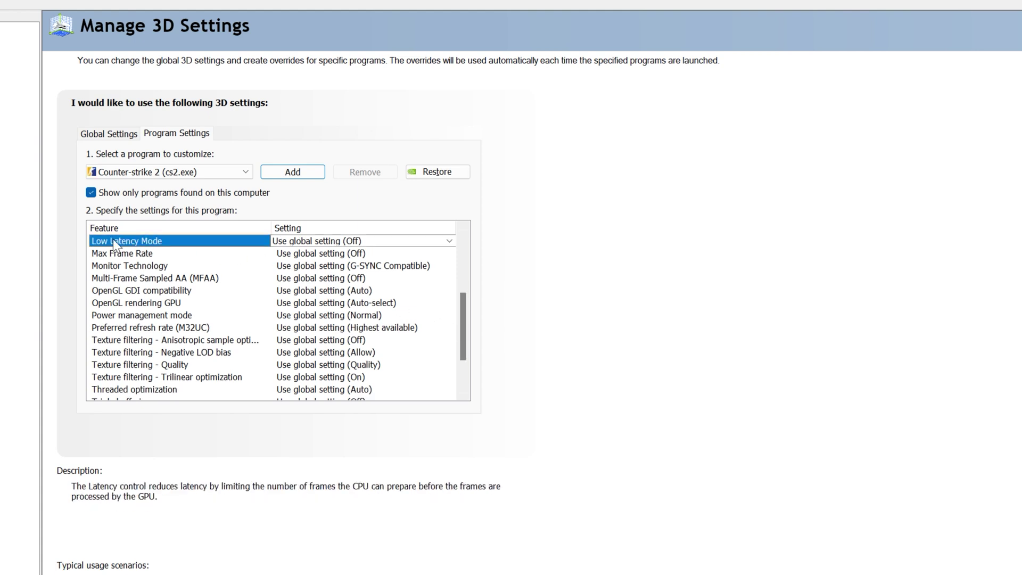
{"action": "left_click", "coordinate": [408, 244]}
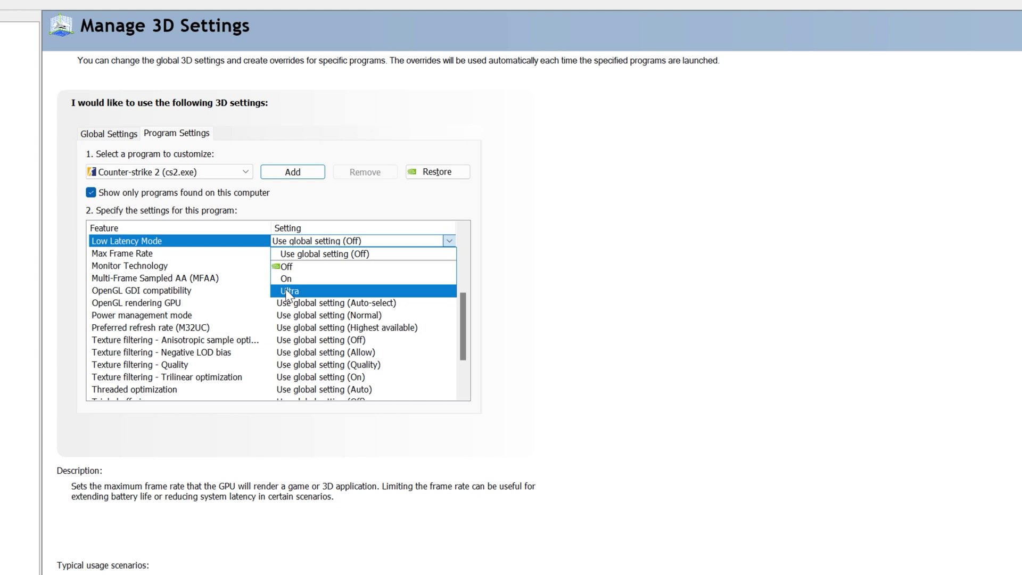
{"action": "left_click", "coordinate": [373, 290]}
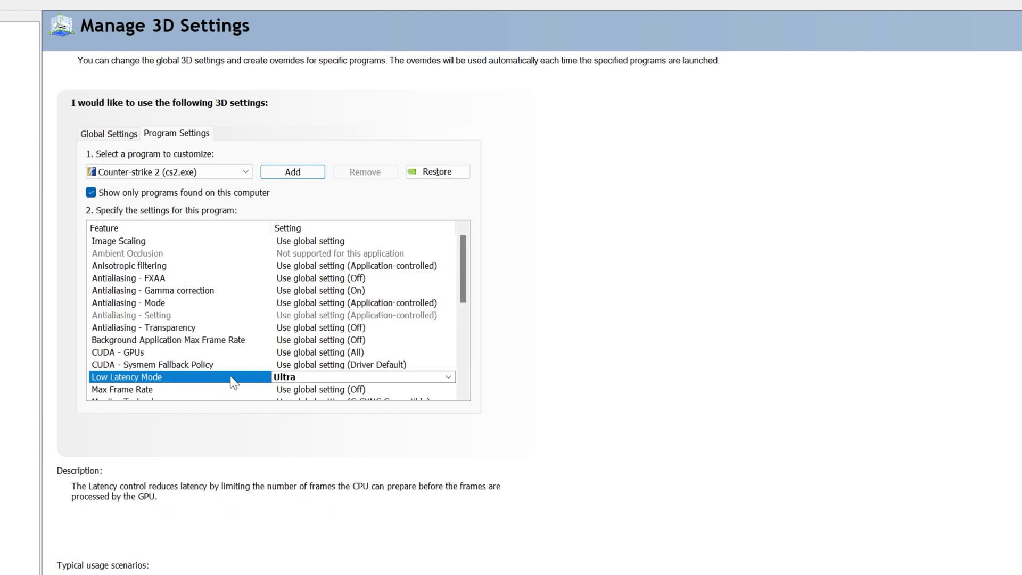
{"action": "scroll", "coordinate": [237, 341], "scroll_direction": "down", "scroll_amount": 1}
{"action": "scroll", "coordinate": [237, 325], "scroll_direction": "down", "scroll_amount": 1}
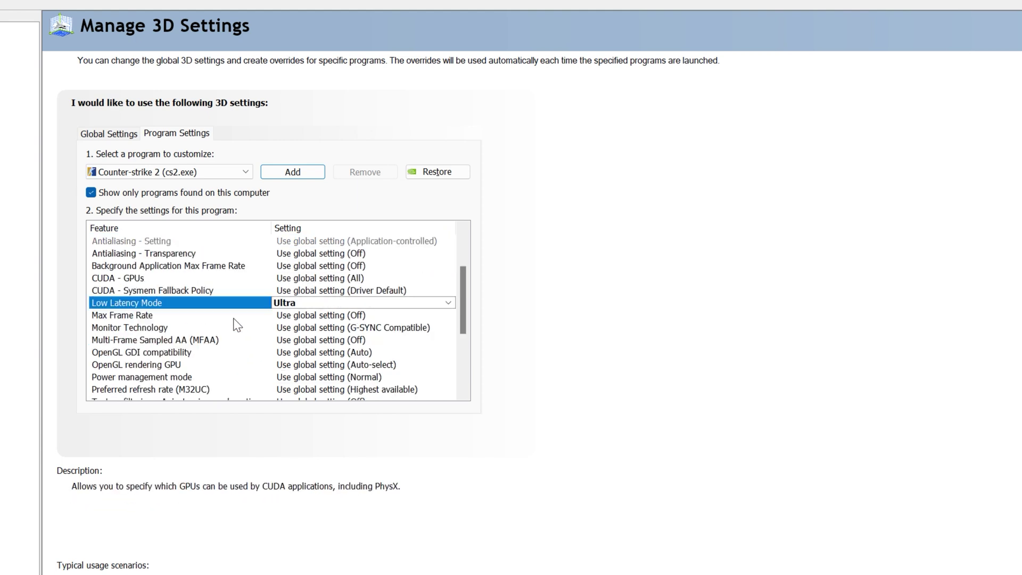
{"action": "left_click", "coordinate": [140, 377]}
{"action": "left_click", "coordinate": [371, 378]}
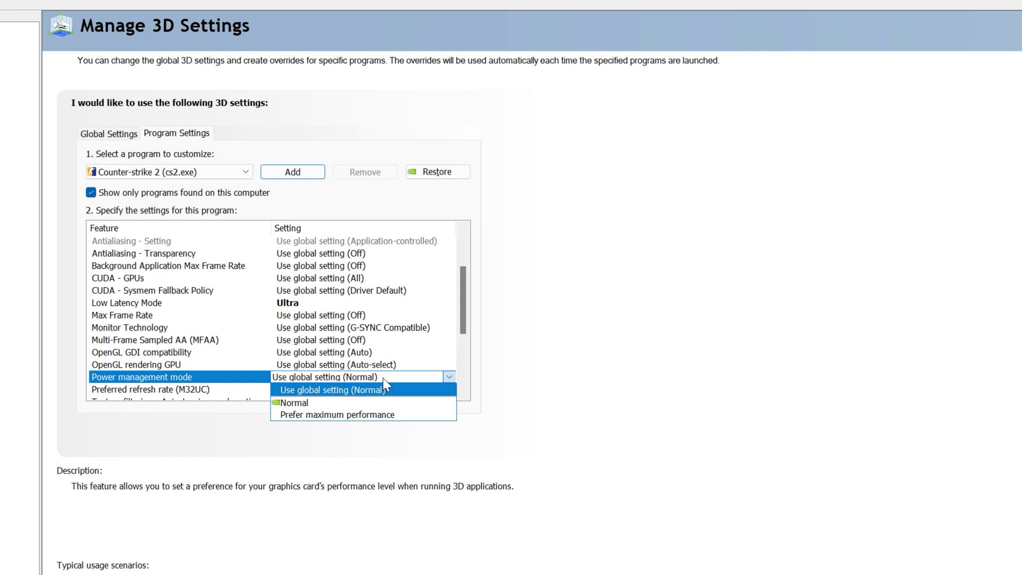
{"action": "left_click", "coordinate": [289, 413]}
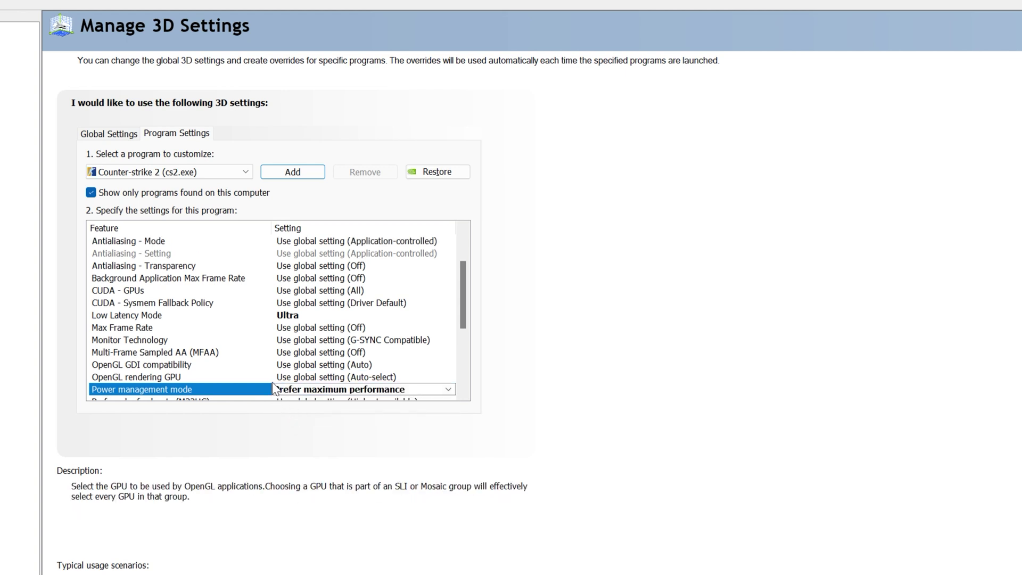
{"action": "scroll", "coordinate": [160, 340], "scroll_direction": "down", "scroll_amount": 3}
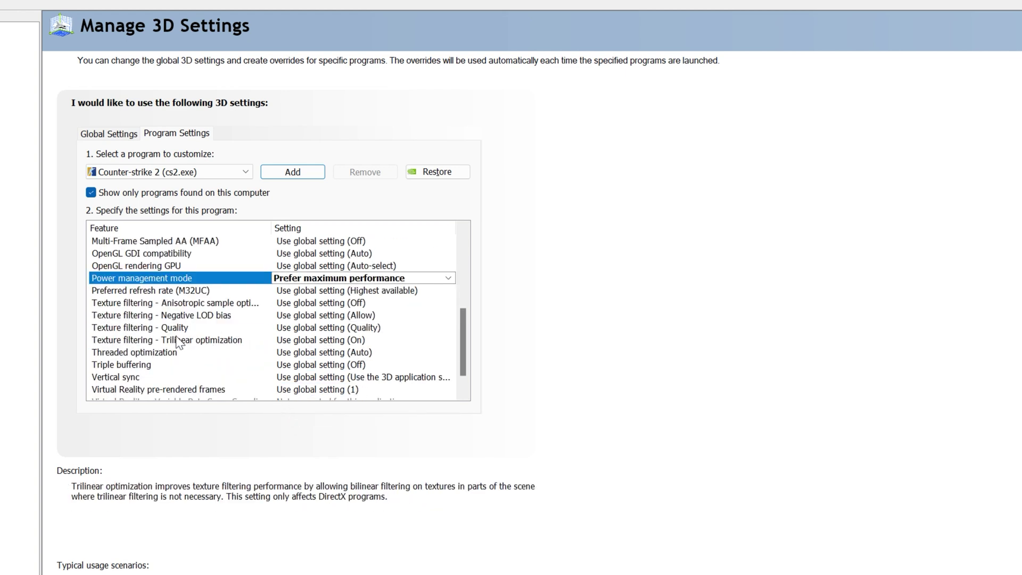
{"action": "left_click", "coordinate": [281, 329]}
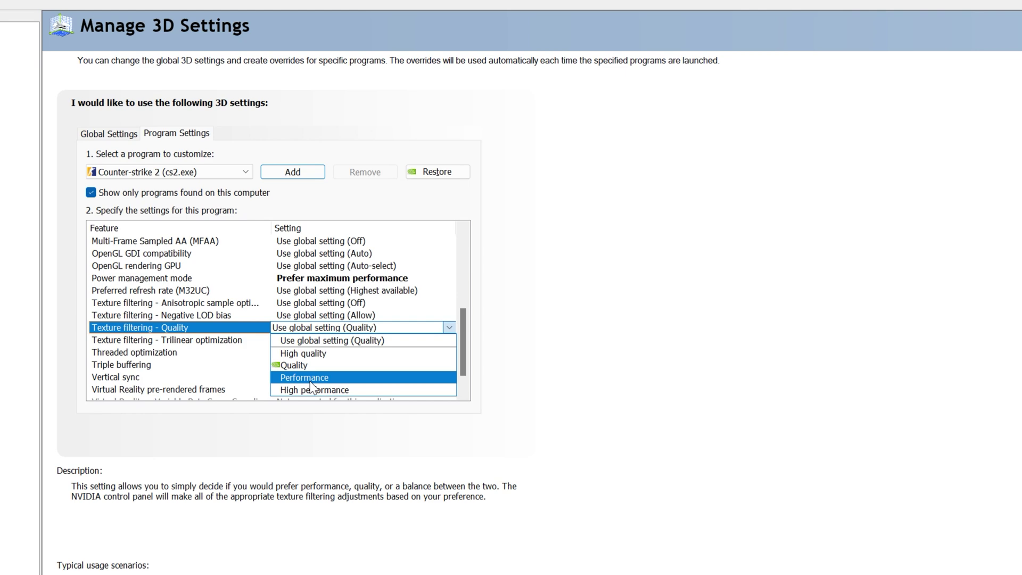
{"action": "left_click", "coordinate": [277, 393]}
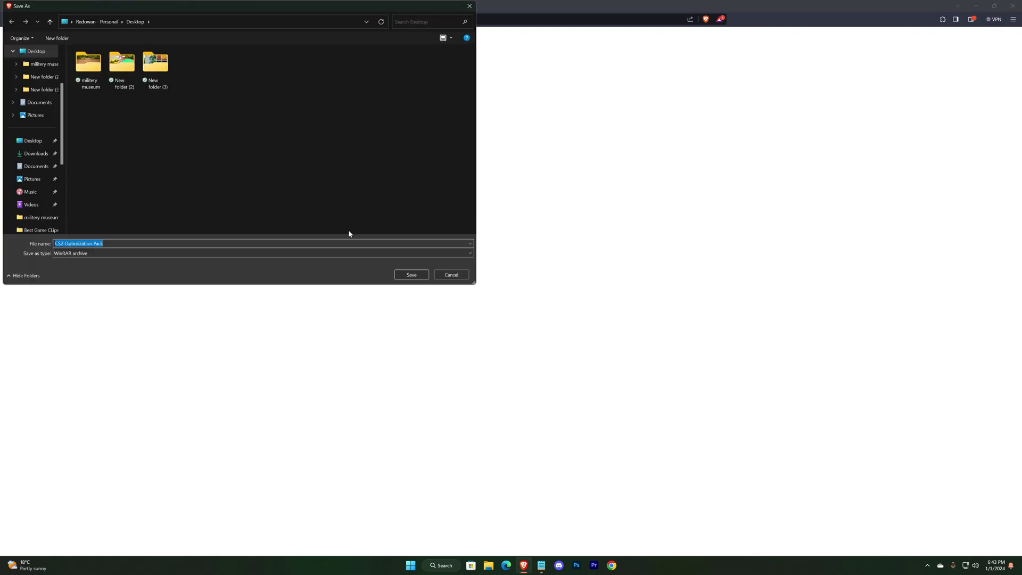
- Save the 'CS2 Optimization Pack' archive to the Desktop
{"action": "left_click", "coordinate": [411, 275]}
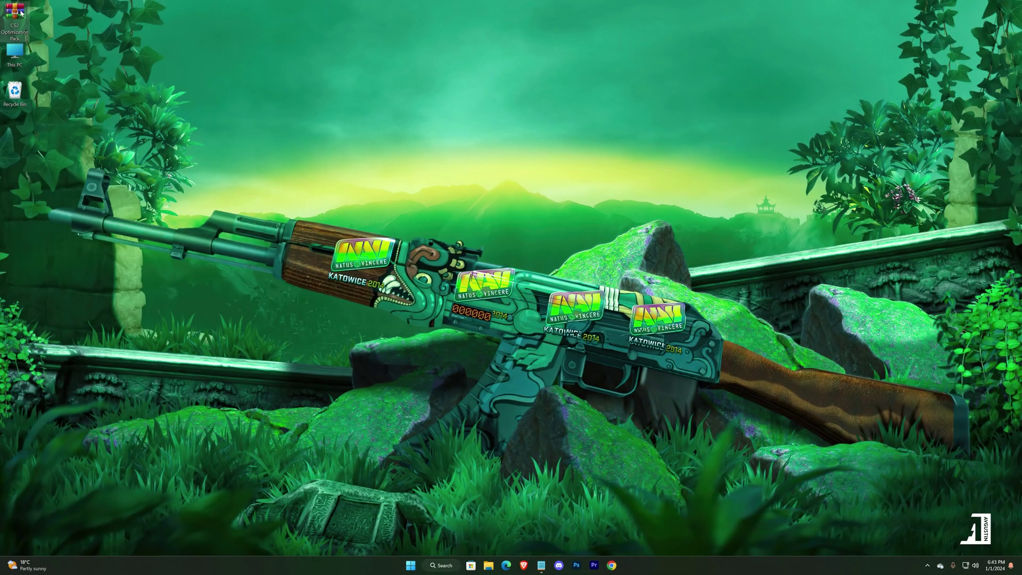
- Extract the CS2 Optimization Pack archive onto the desktop with WinRAR's Extract Here
{"action": "right_click", "coordinate": [18, 14]}
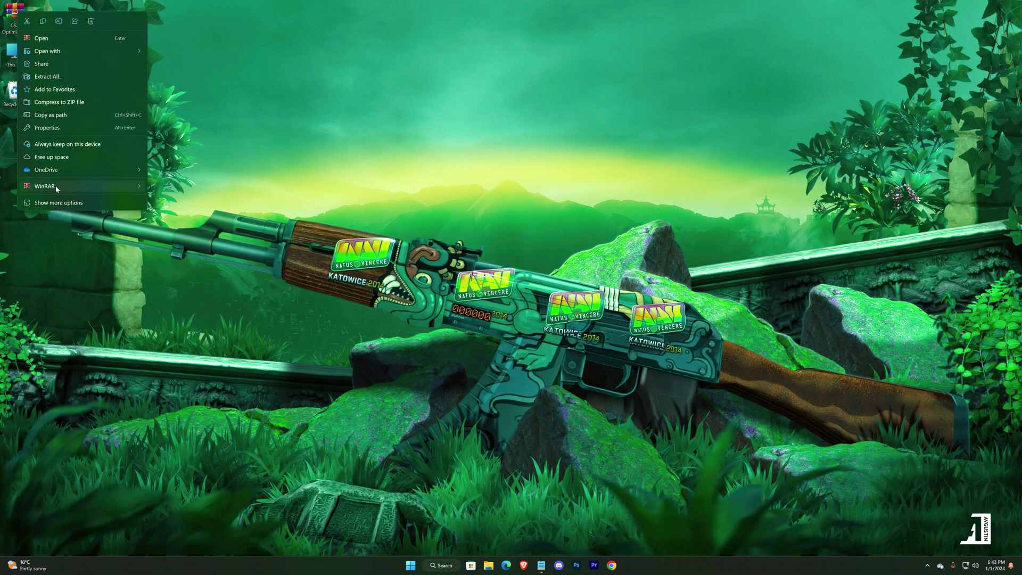
{"action": "mouse_move", "coordinate": [128, 187]}
{"action": "left_click", "coordinate": [189, 226]}
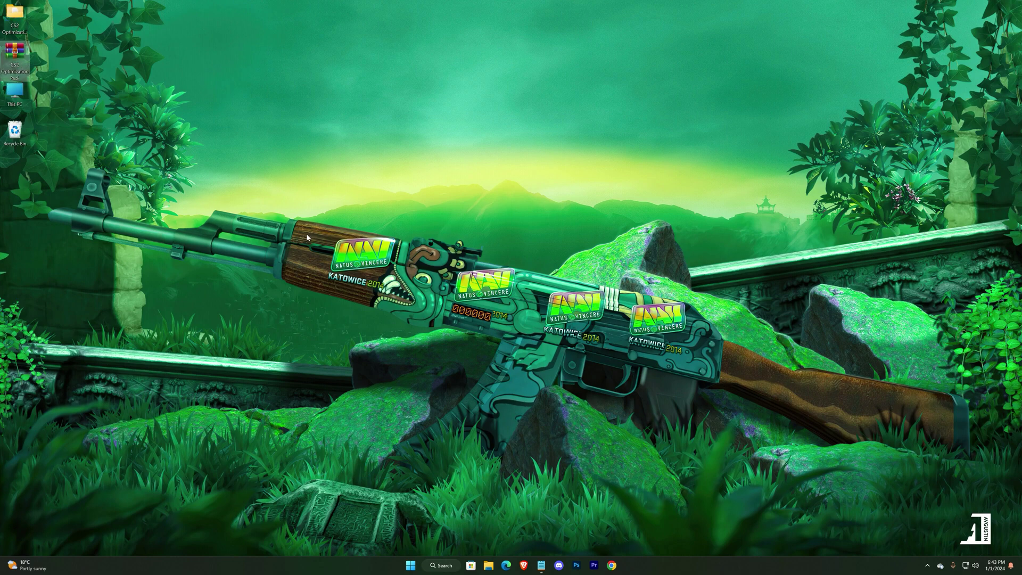
- Open the extracted CS2 Optimization Pack folder and select its Registry Files folder
{"action": "left_click", "coordinate": [22, 18]}
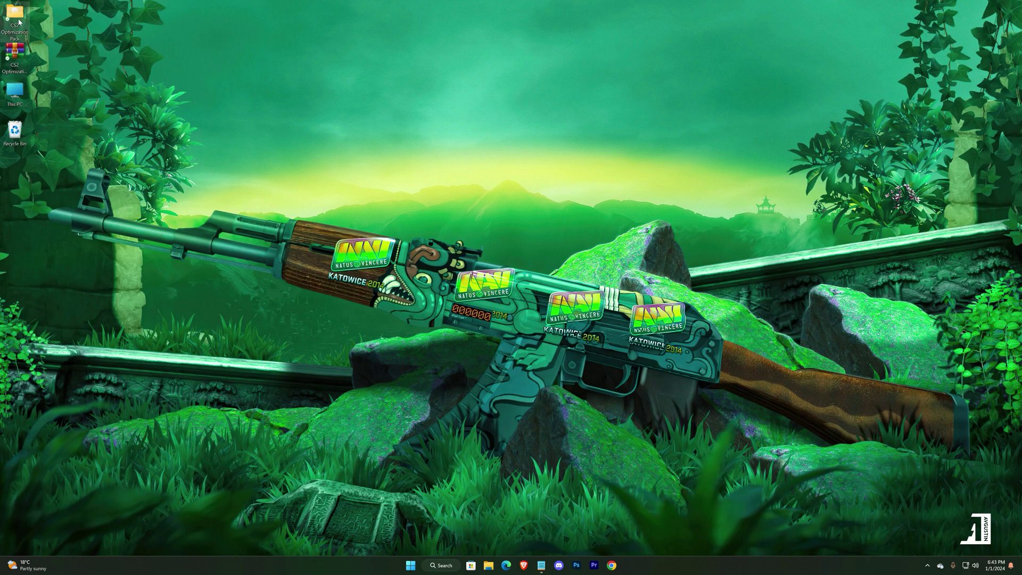
{"action": "double_click", "coordinate": [18, 16]}
{"action": "left_click", "coordinate": [415, 243]}
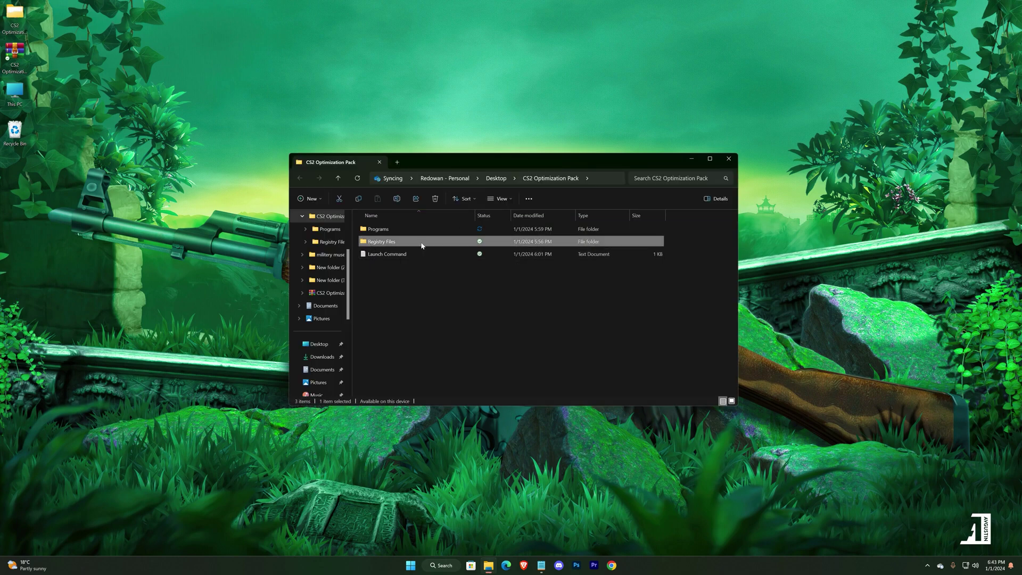
- Merge the Fix Mouse Delay and responsiveness speed registry files, confirming each prompt
{"action": "double_click", "coordinate": [415, 243]}
{"action": "left_click_drag", "start_coordinate": [397, 310], "coordinate": [409, 233]}
{"action": "left_click", "coordinate": [393, 281]}
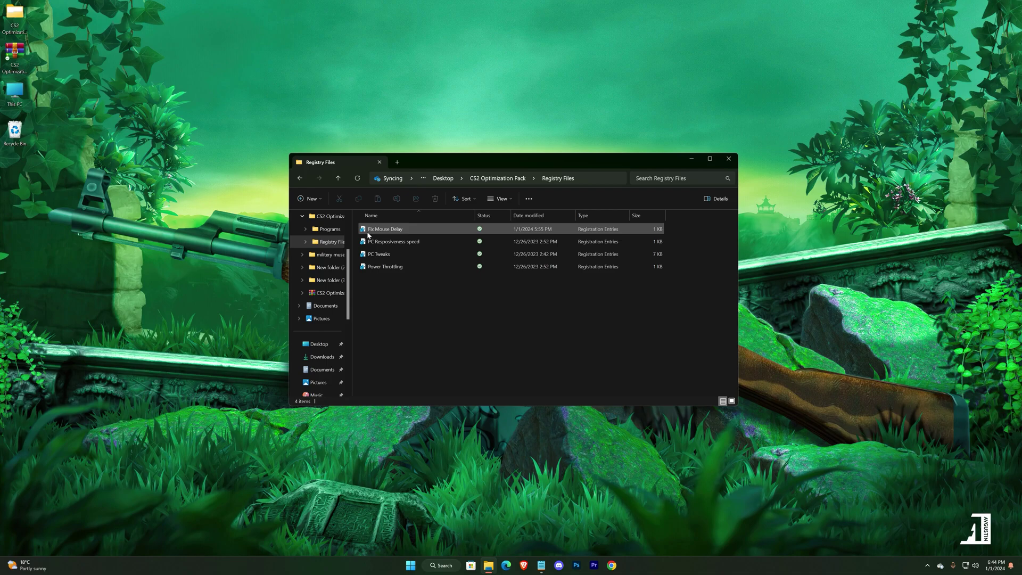
{"action": "left_click", "coordinate": [426, 228]}
{"action": "double_click", "coordinate": [435, 230]}
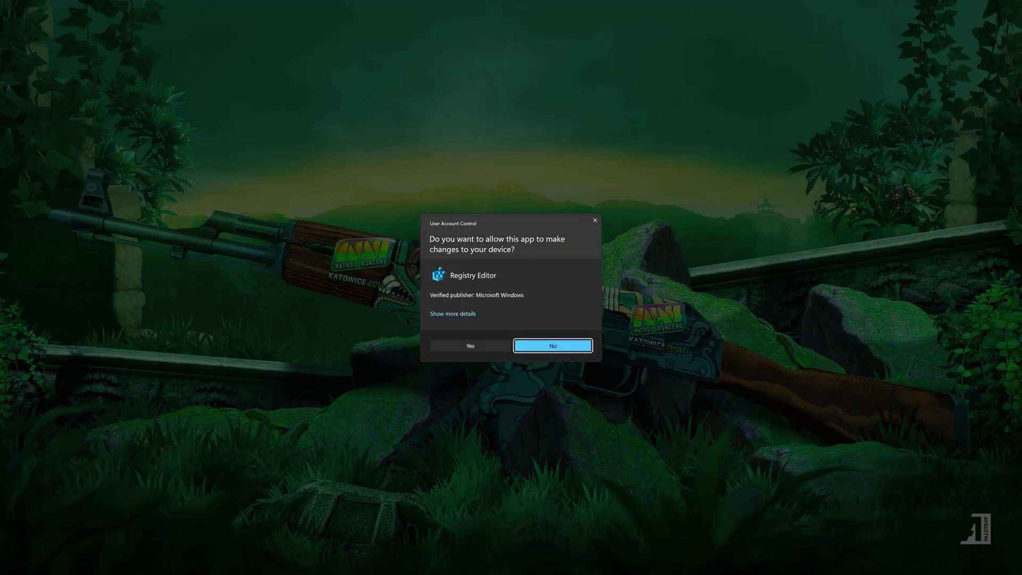
{"action": "left_click", "coordinate": [449, 347]}
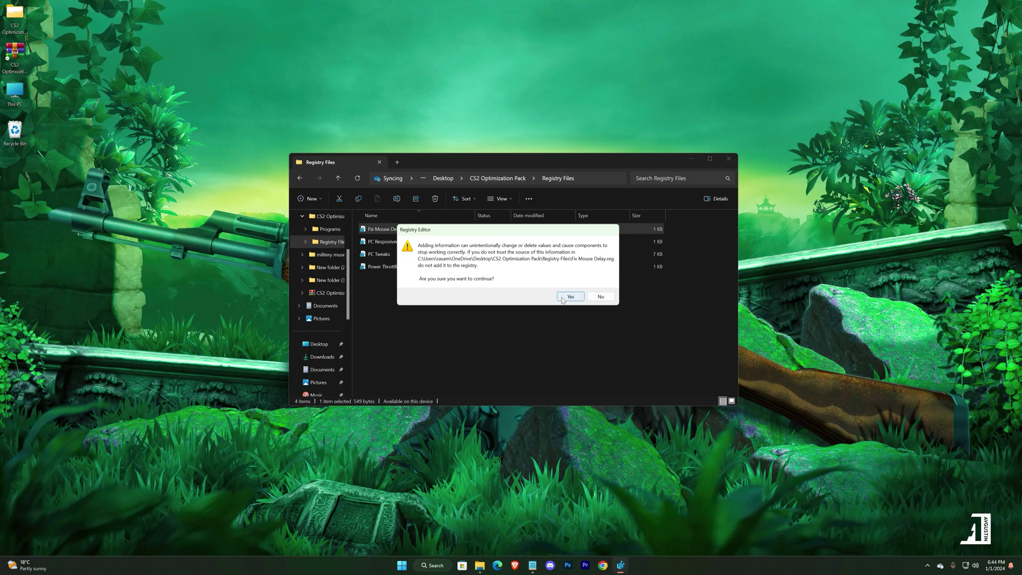
{"action": "left_click", "coordinate": [561, 299]}
{"action": "left_click", "coordinate": [600, 283]}
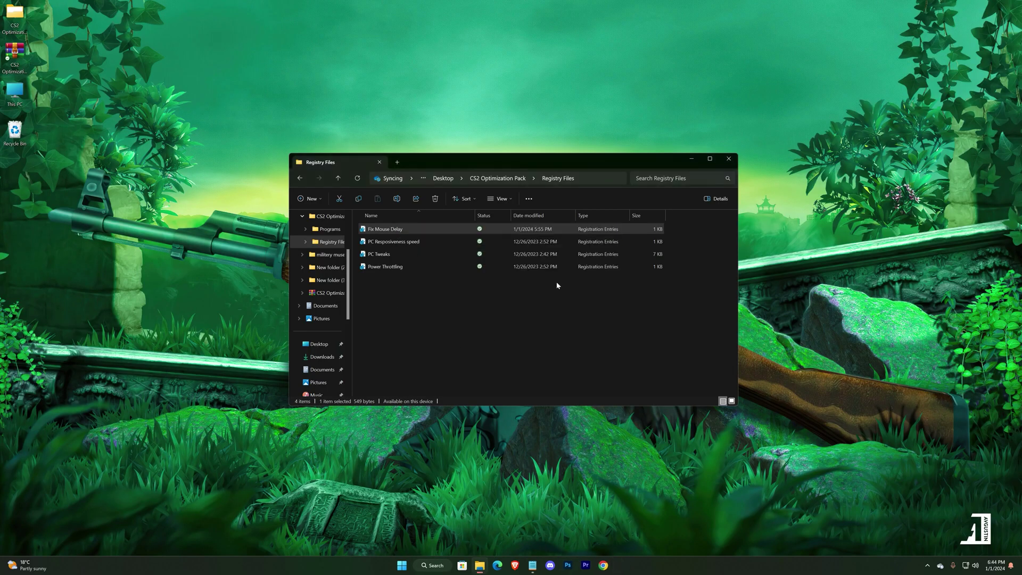
{"action": "left_click", "coordinate": [404, 243]}
{"action": "double_click", "coordinate": [404, 242]}
{"action": "left_click", "coordinate": [470, 346]}
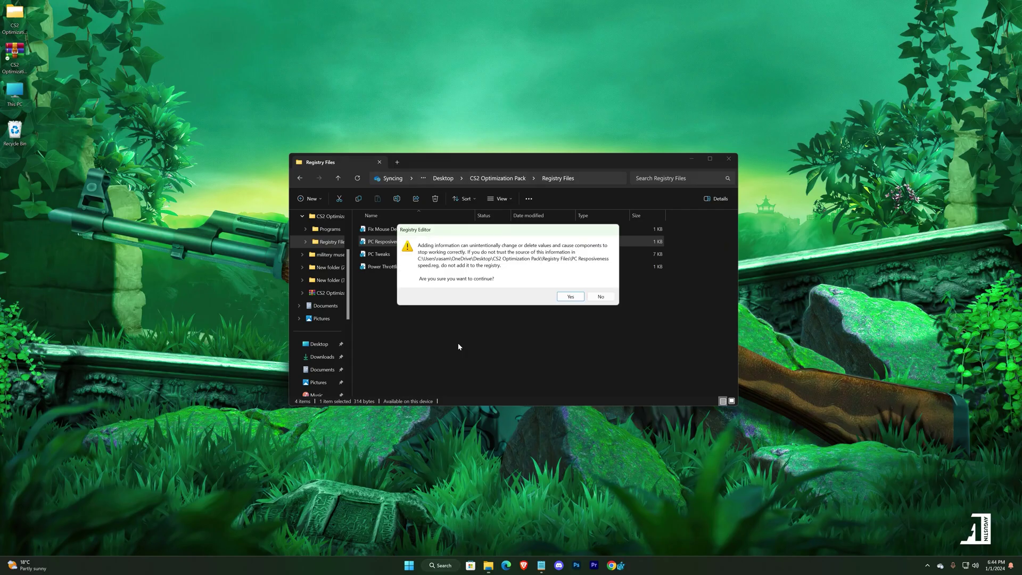
{"action": "left_click", "coordinate": [563, 298]}
{"action": "left_click", "coordinate": [600, 283]}
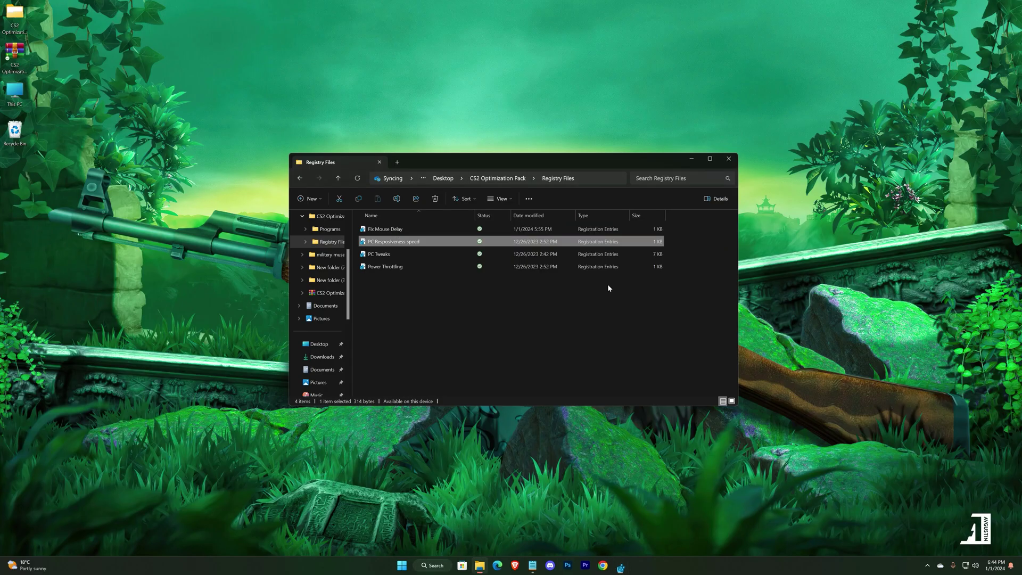
- Merge the PC Tweaks and Power Throttling registry files, confirming each prompt
{"action": "double_click", "coordinate": [411, 255]}
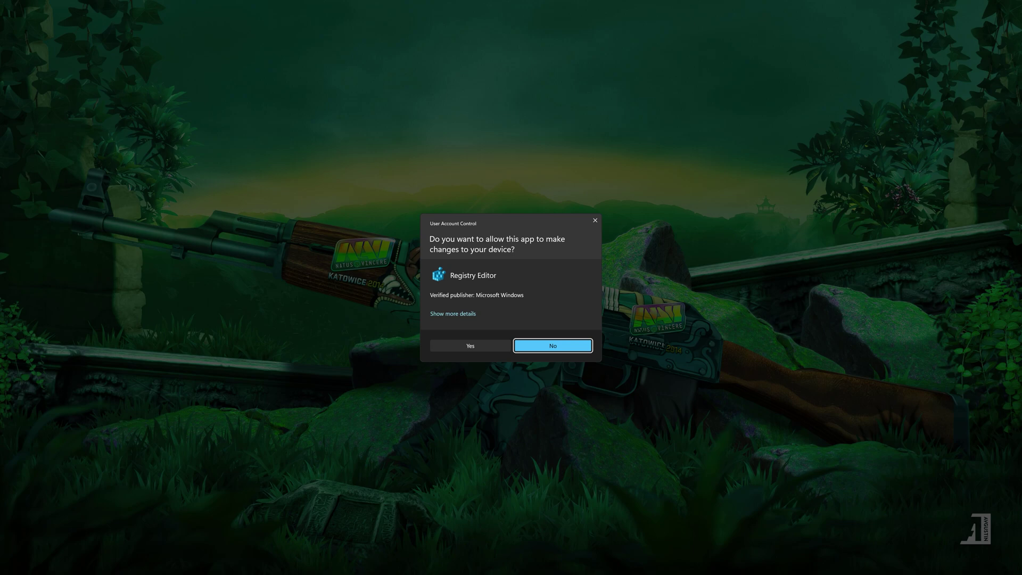
{"action": "left_click", "coordinate": [470, 346]}
{"action": "left_click", "coordinate": [572, 294]}
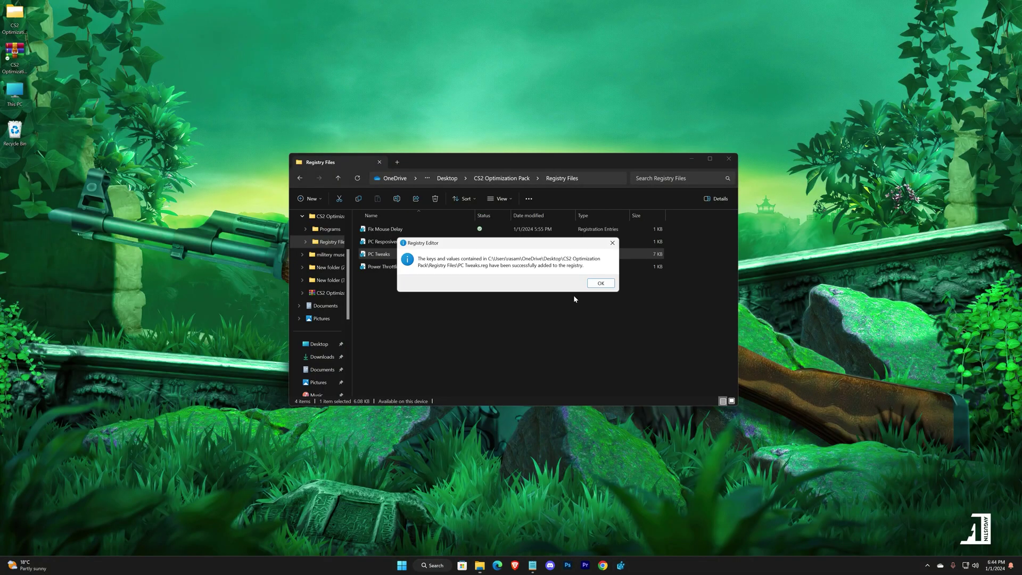
{"action": "left_click", "coordinate": [600, 283]}
{"action": "left_click", "coordinate": [416, 269]}
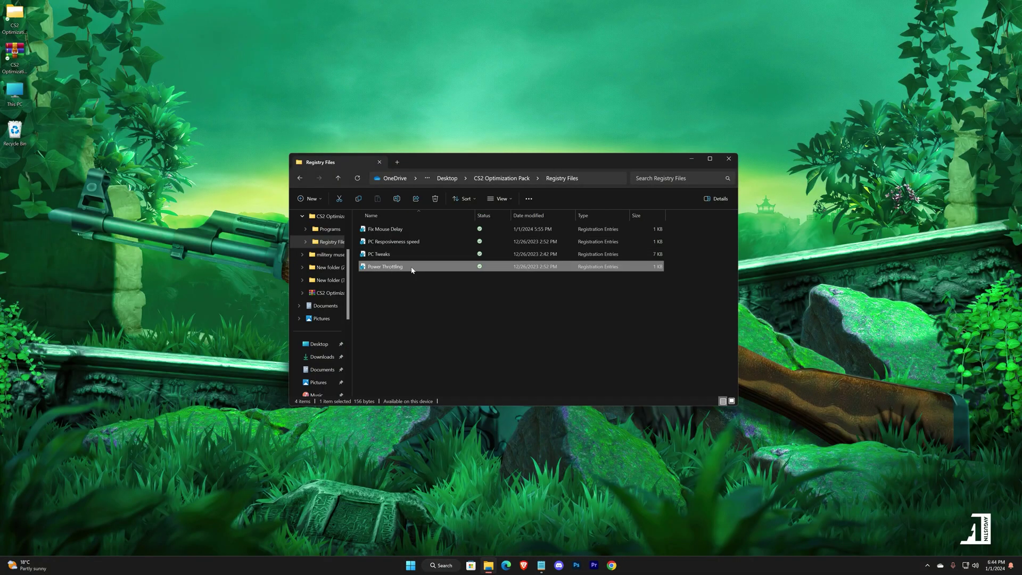
{"action": "double_click", "coordinate": [411, 267]}
{"action": "left_click", "coordinate": [468, 344]}
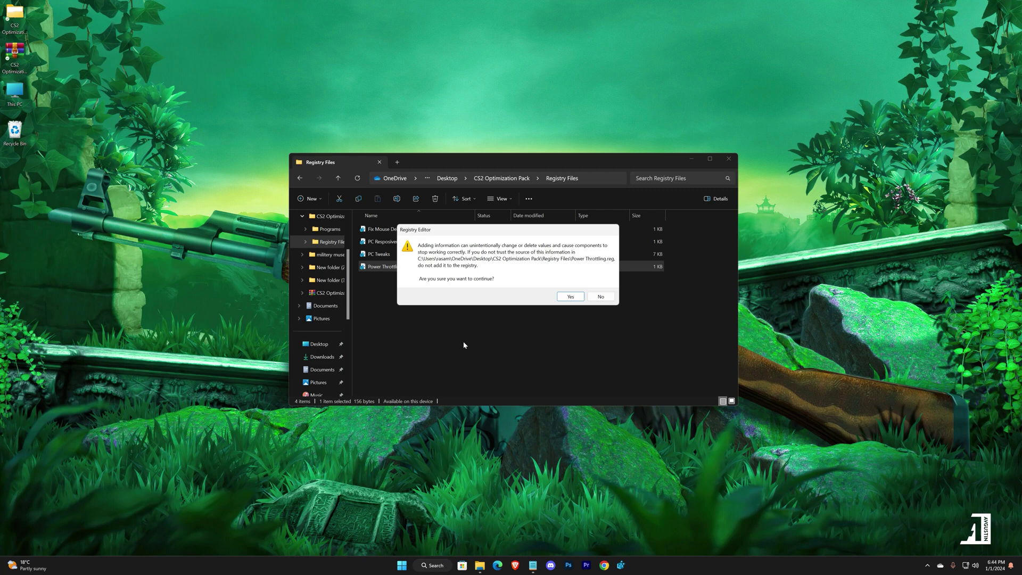
{"action": "left_click", "coordinate": [558, 298]}
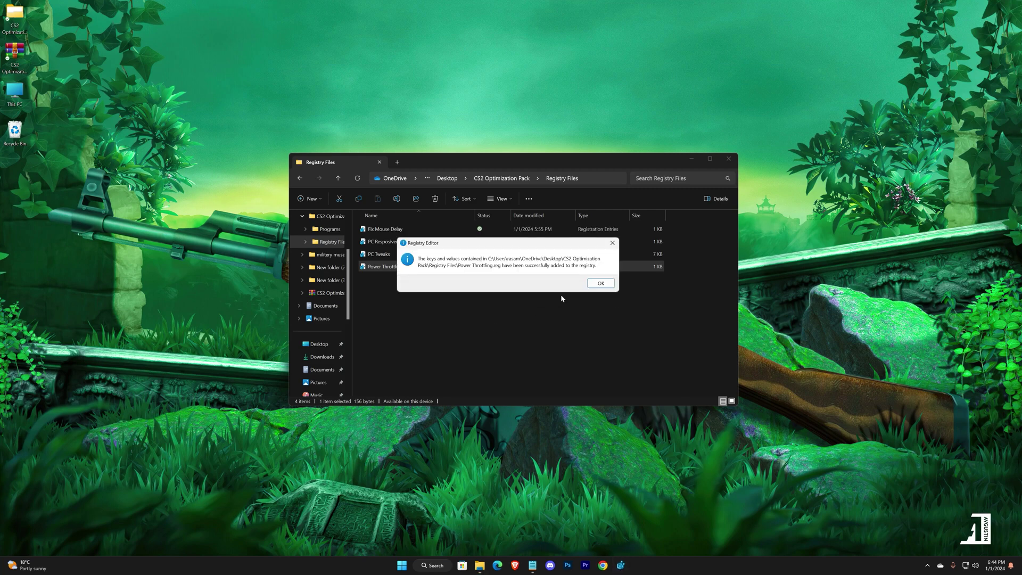
{"action": "left_click", "coordinate": [599, 285]}
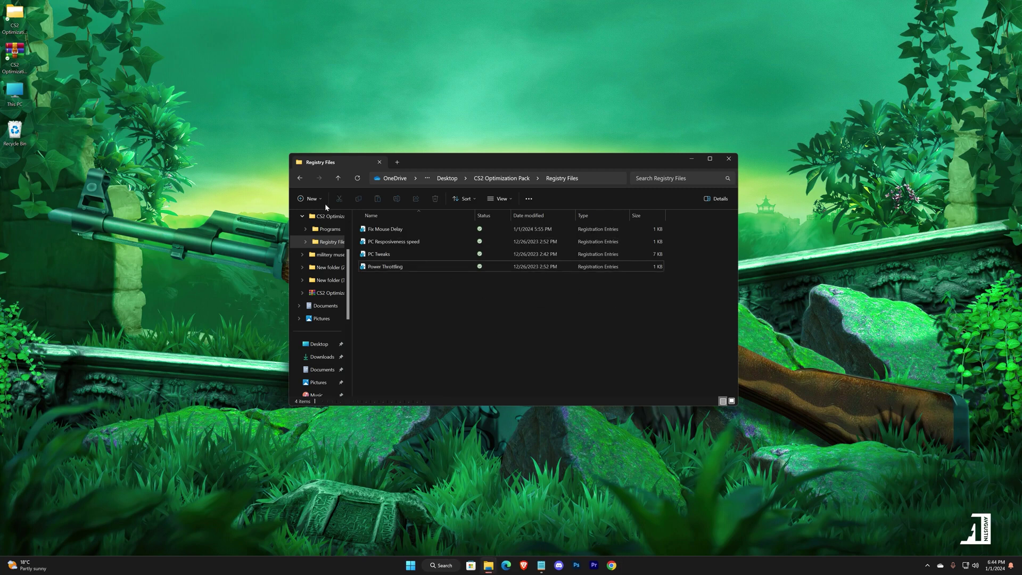
- Run the UnparkCpu tool from the Programs folder with administrator permission
{"action": "left_click", "coordinate": [302, 179]}
{"action": "left_click", "coordinate": [397, 269]}
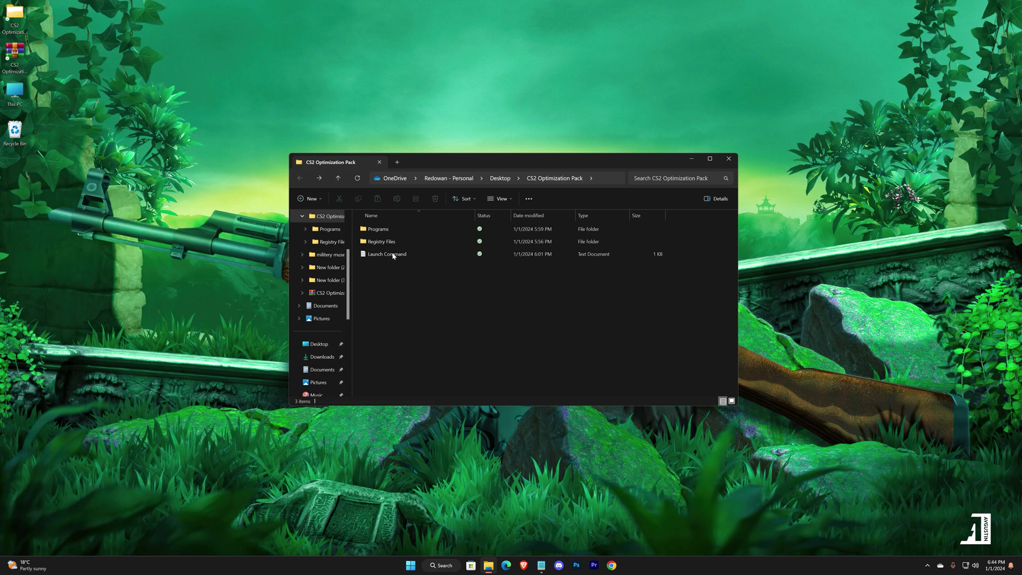
{"action": "left_click", "coordinate": [373, 232]}
{"action": "double_click", "coordinate": [402, 229]}
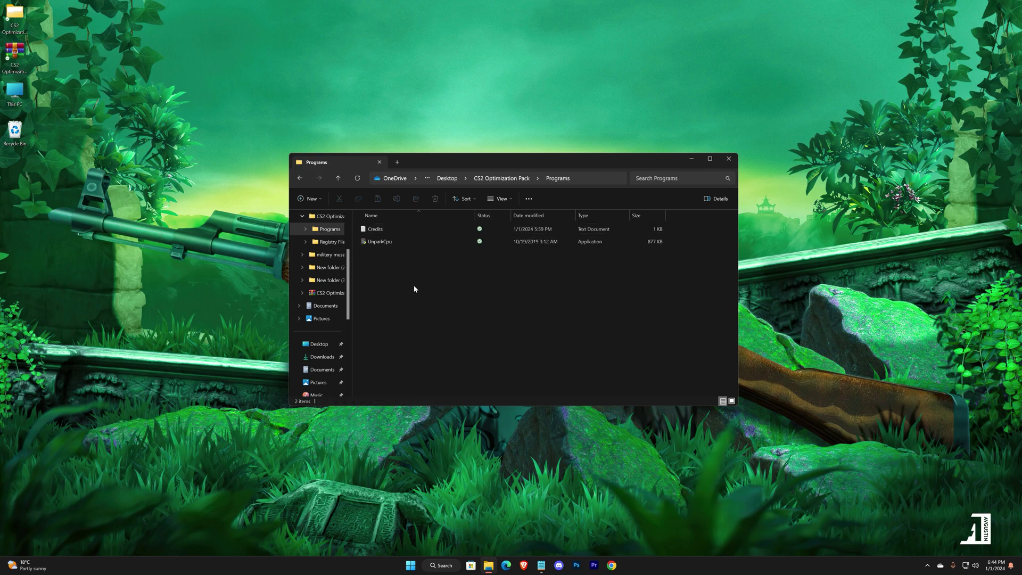
{"action": "left_click", "coordinate": [389, 245]}
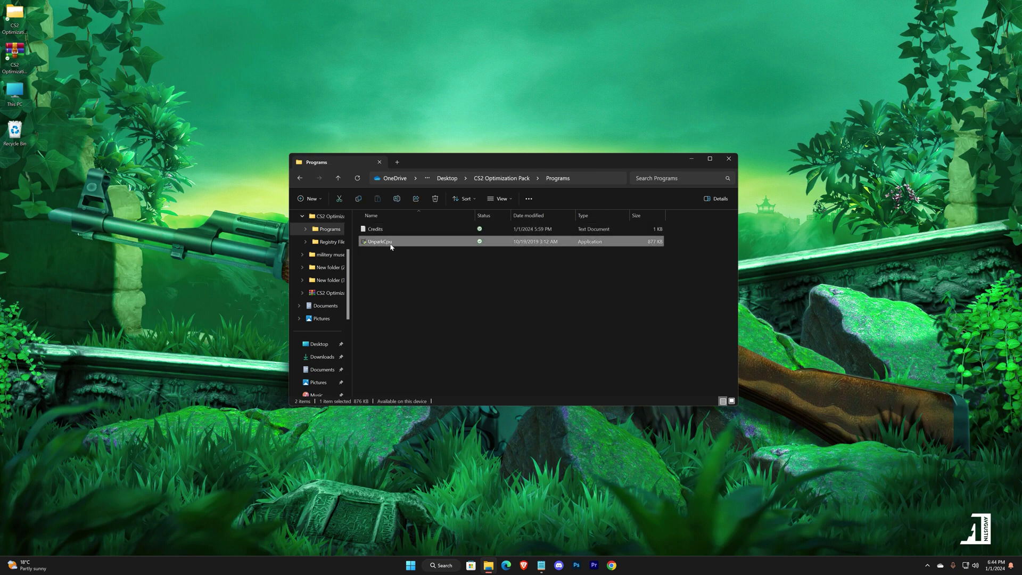
{"action": "double_click", "coordinate": [390, 243]}
{"action": "left_click", "coordinate": [470, 349]}
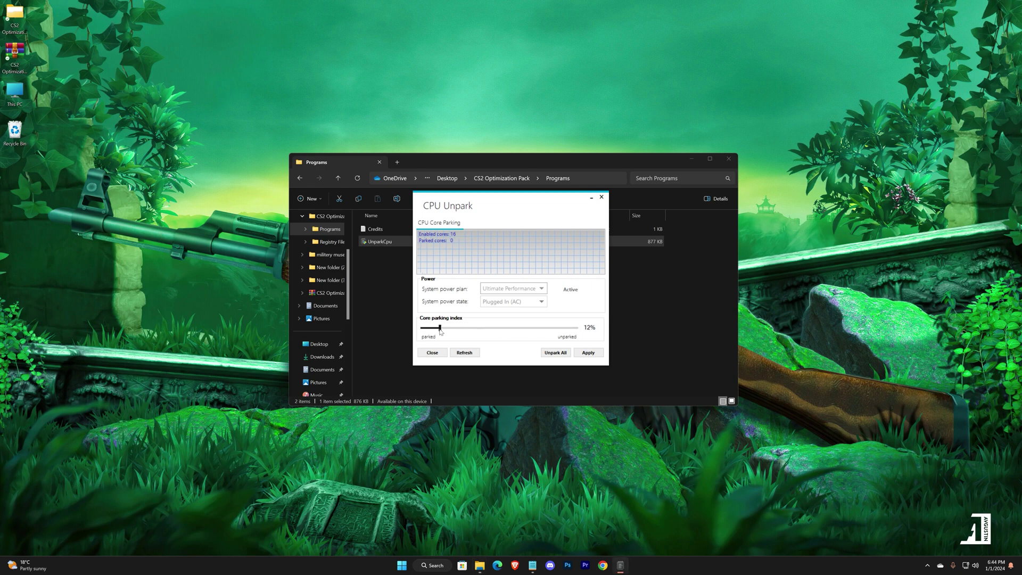
- Unpark all cores at a 100% parking index, apply, close the tool and return to the pack folder
{"action": "left_click", "coordinate": [555, 353]}
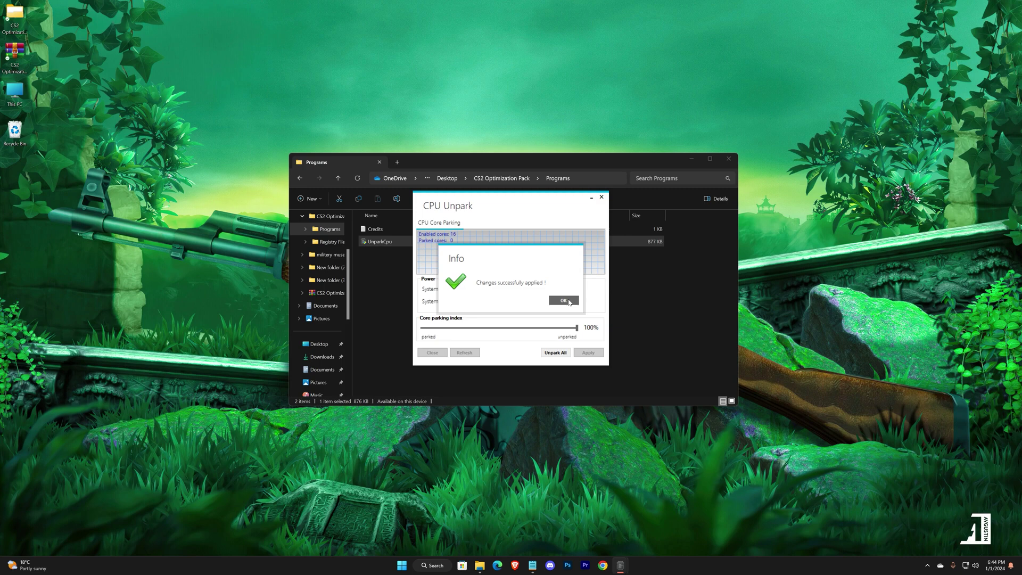
{"action": "left_click", "coordinate": [563, 301]}
{"action": "left_click", "coordinate": [585, 353]}
{"action": "left_click", "coordinate": [564, 302]}
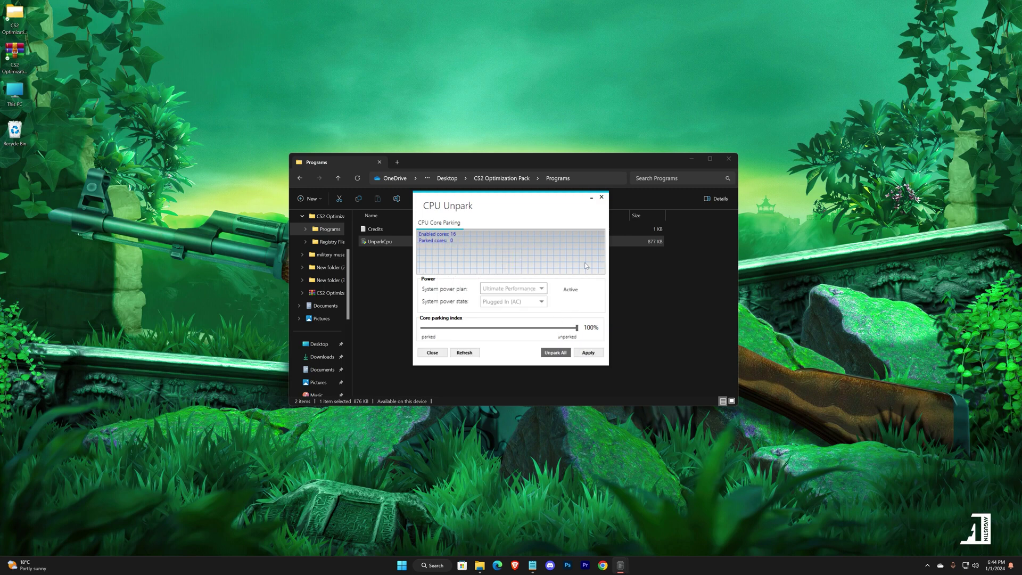
{"action": "left_click", "coordinate": [601, 196]}
{"action": "left_click", "coordinate": [503, 282]}
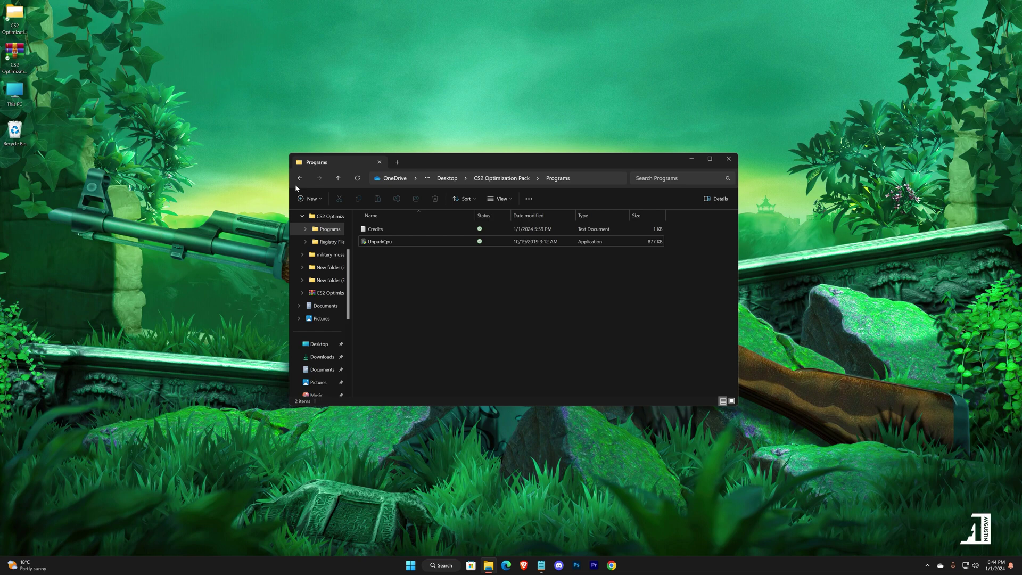
{"action": "key", "text": "alt+Left"}
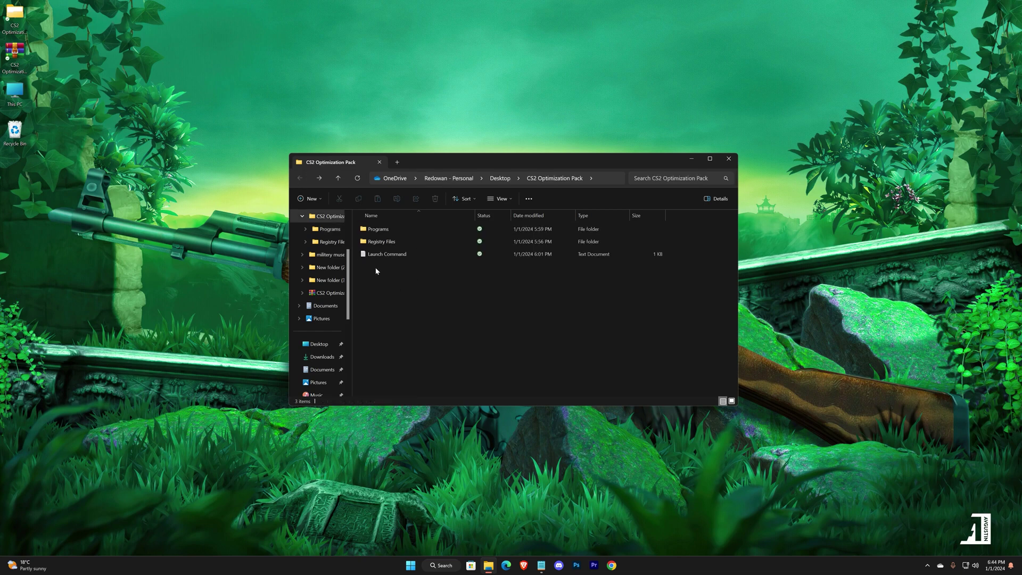
- Copy the full launch command from the Launch Command file, then close Notepad and the folder window
{"action": "left_click", "coordinate": [363, 255]}
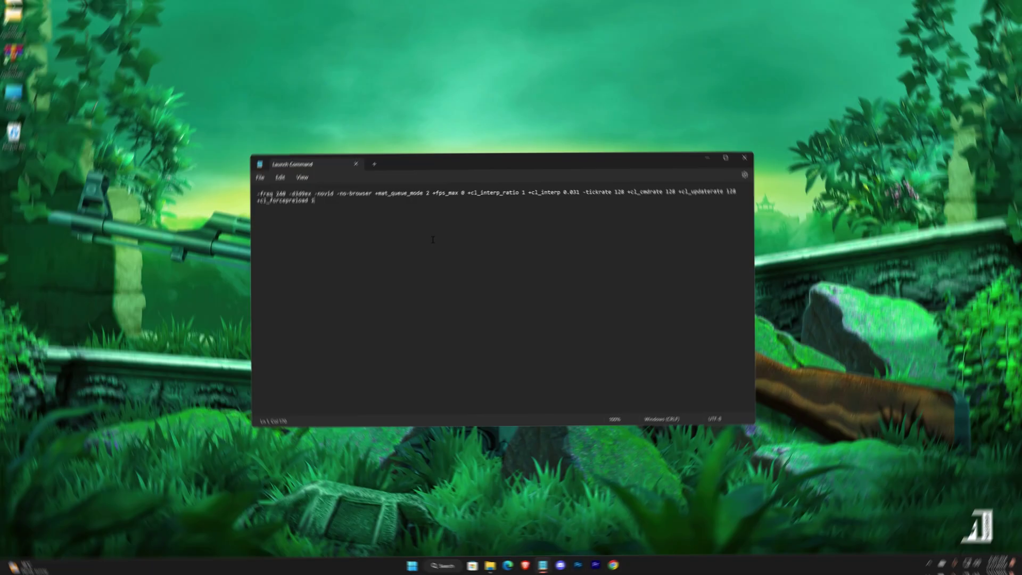
{"action": "left_click", "coordinate": [282, 192]}
{"action": "key", "text": "ctrl+shift+End"}
{"action": "left_click_drag", "start_coordinate": [280, 185], "coordinate": [250, 197]}
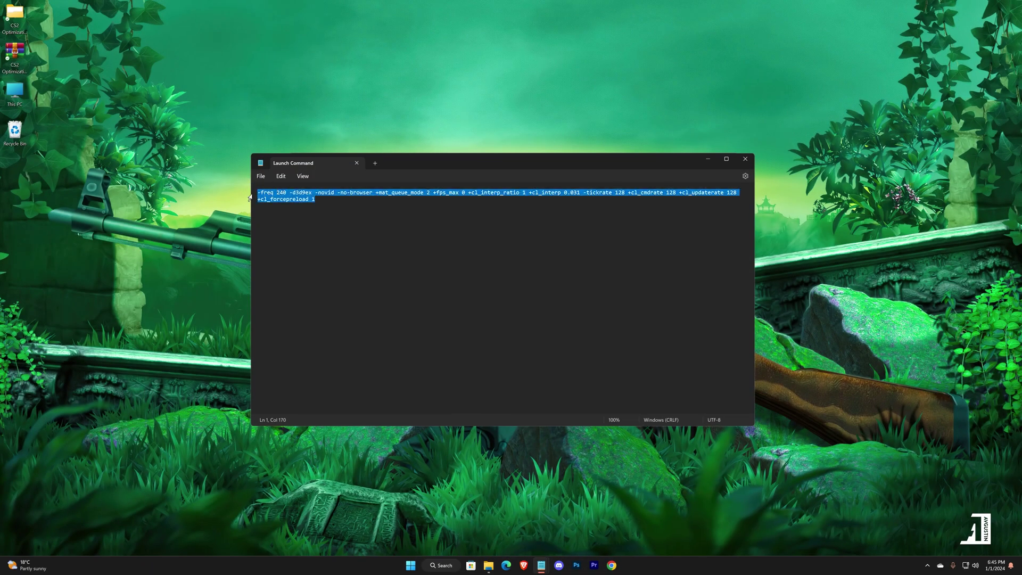
{"action": "right_click", "coordinate": [303, 201]}
{"action": "left_click", "coordinate": [324, 234]}
{"action": "left_click", "coordinate": [745, 159]}
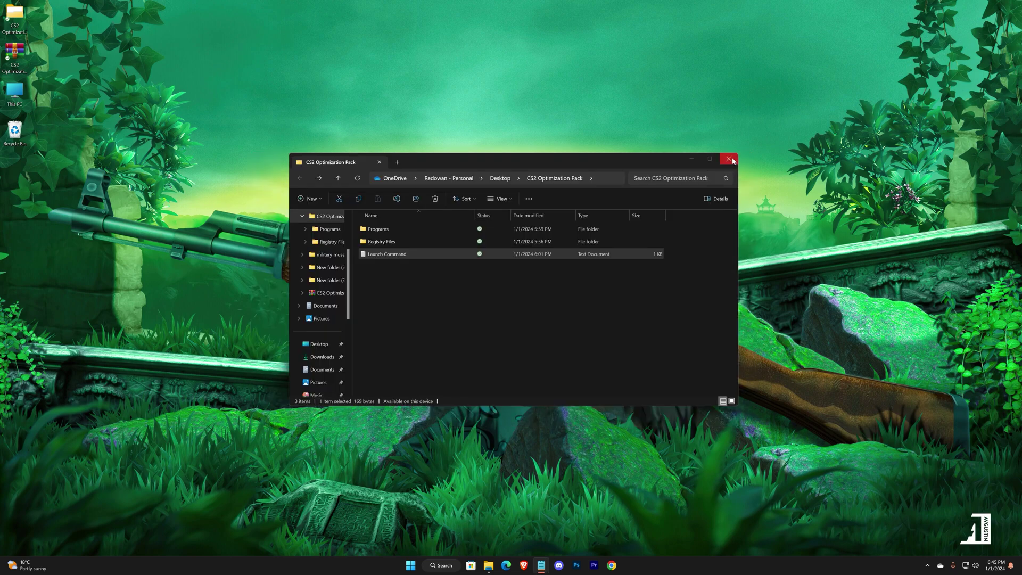
{"action": "left_click", "coordinate": [732, 160]}
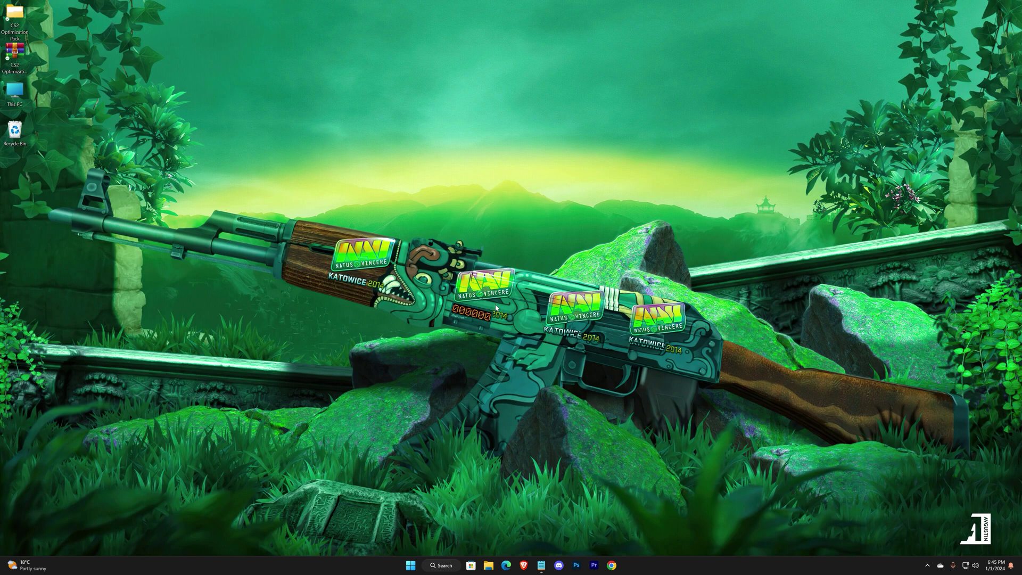
- Open Counter-Strike 2's Properties from the Steam library
{"action": "left_click", "coordinate": [928, 564]}
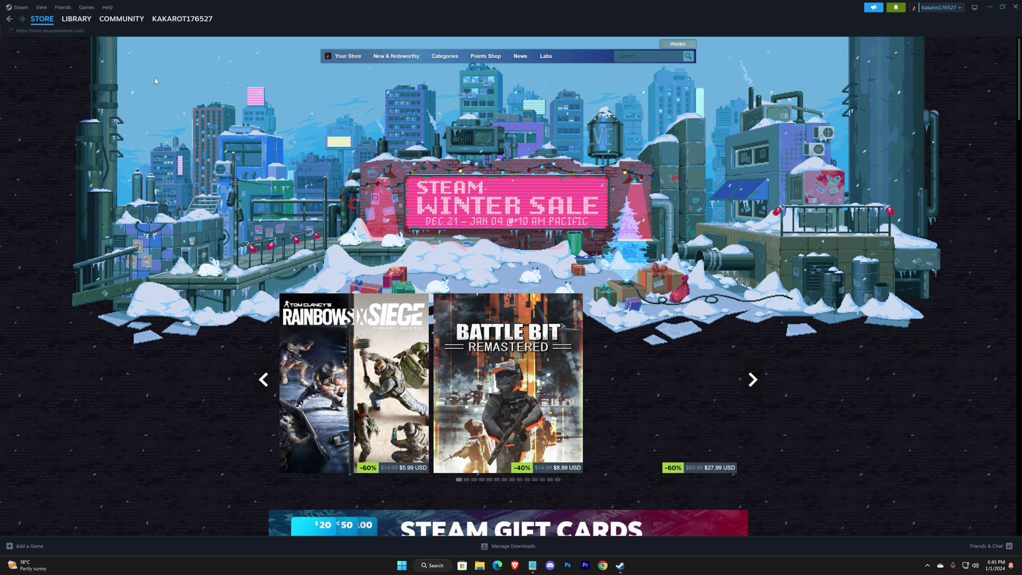
{"action": "left_click", "coordinate": [76, 19]}
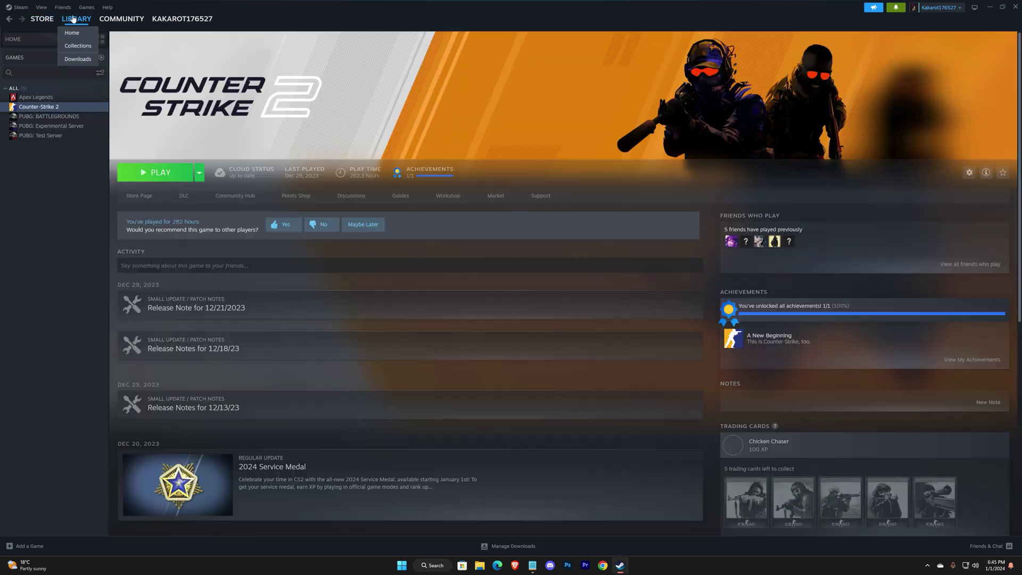
{"action": "right_click", "coordinate": [38, 109]}
{"action": "mouse_move", "coordinate": [54, 154]}
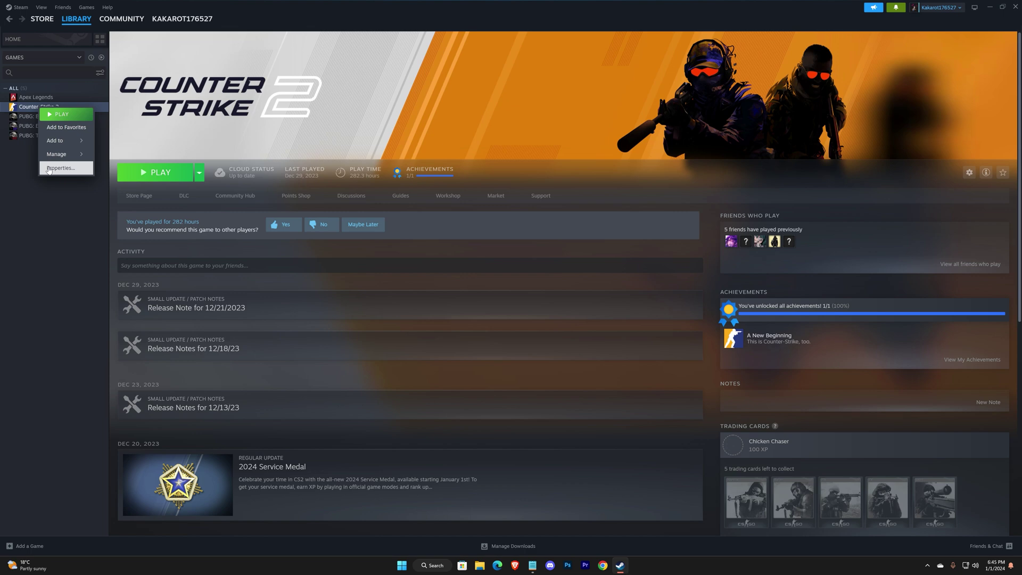
{"action": "left_click", "coordinate": [49, 170]}
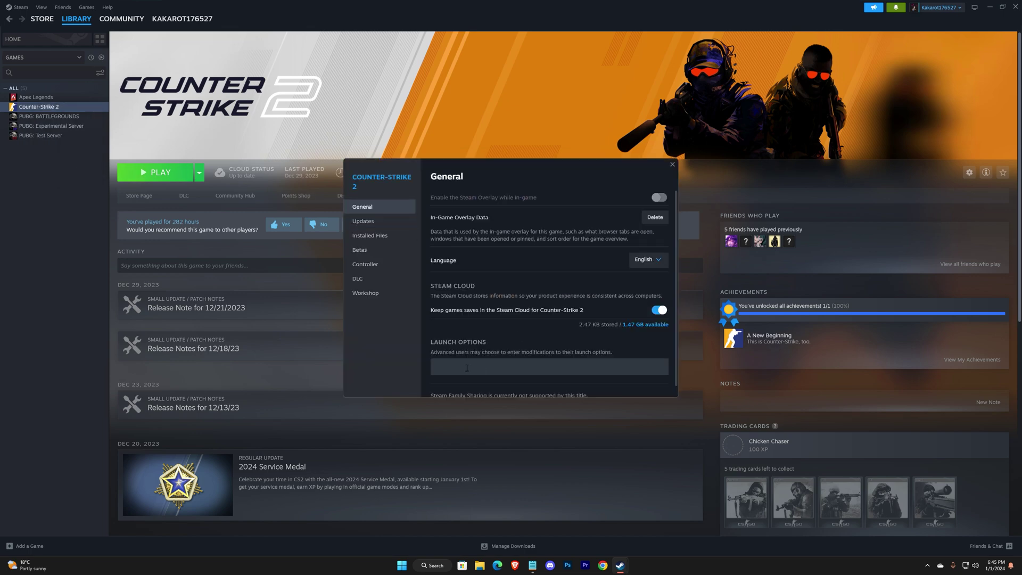
- Paste the -freq 240 -d3d9ex -novid -no-browser launch options and close the properties
{"action": "left_click", "coordinate": [454, 366]}
{"action": "right_click", "coordinate": [454, 366]}
{"action": "left_click", "coordinate": [468, 372]}
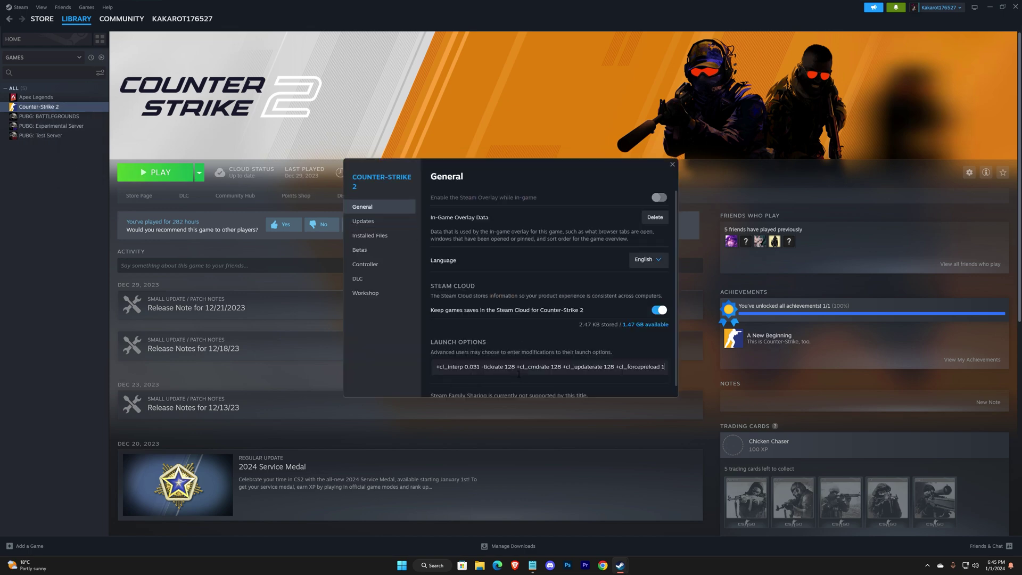
{"action": "key", "text": "ctrl+a"}
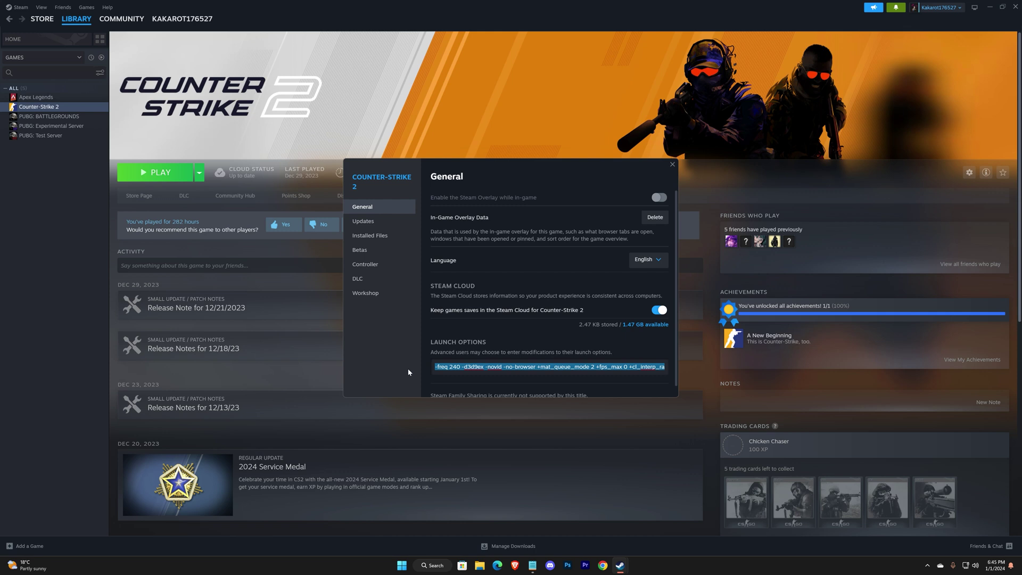
{"action": "left_click", "coordinate": [461, 367]}
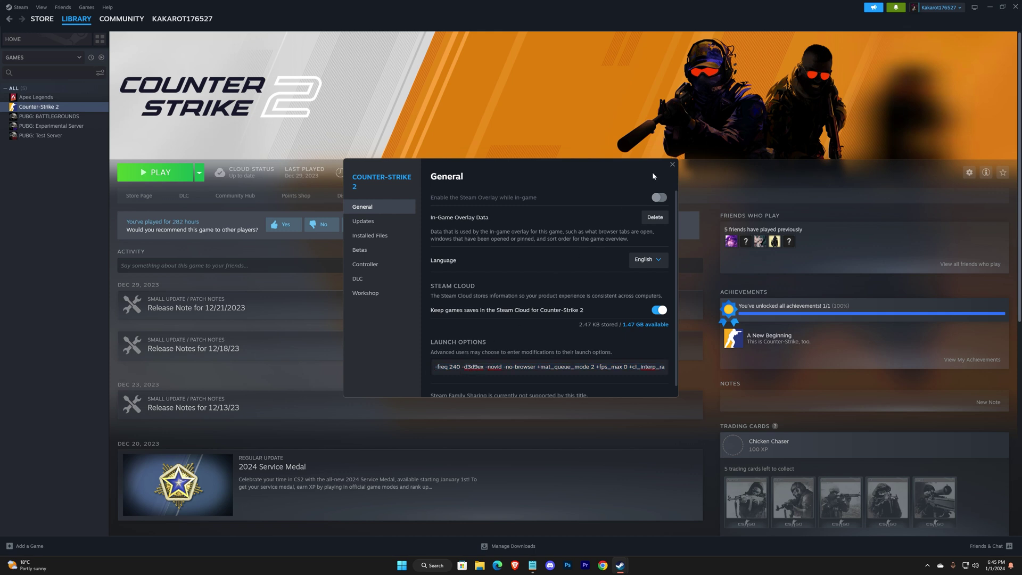
{"action": "left_click", "coordinate": [673, 164]}
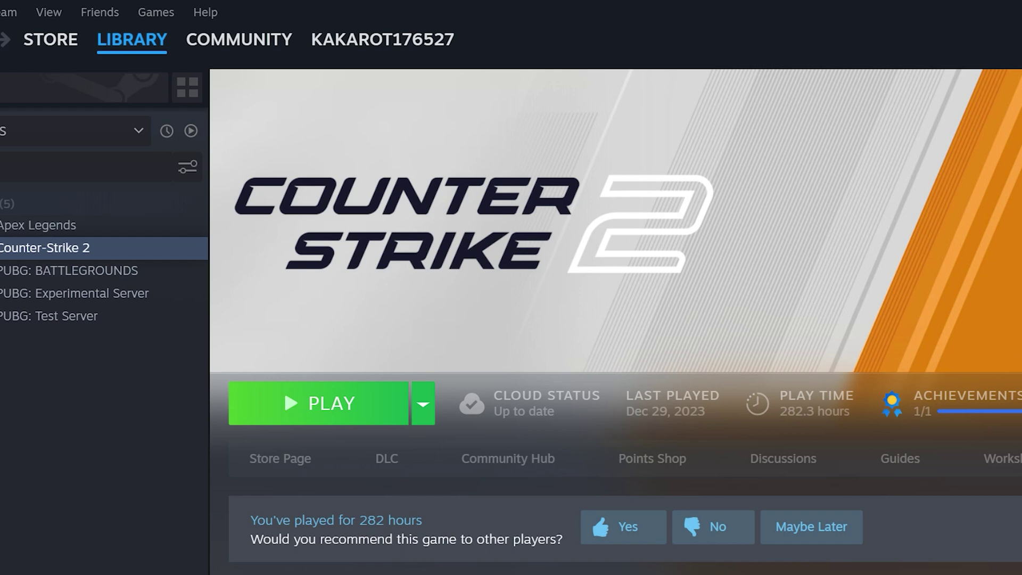
- Launch Counter-Strike 2 and apply the Low preset under Advanced Video settings
{"action": "left_click", "coordinate": [314, 418]}
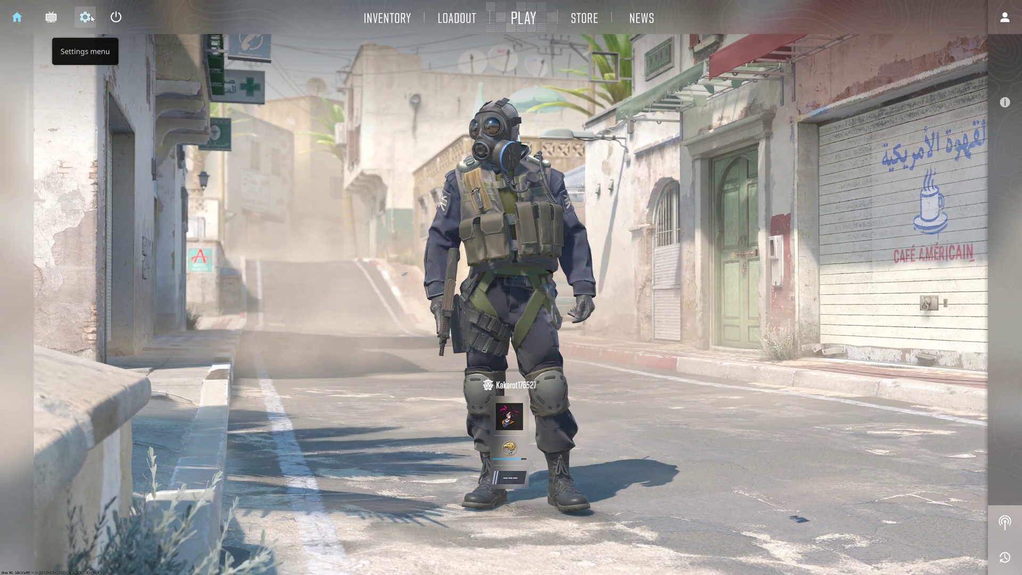
{"action": "left_click", "coordinate": [91, 18]}
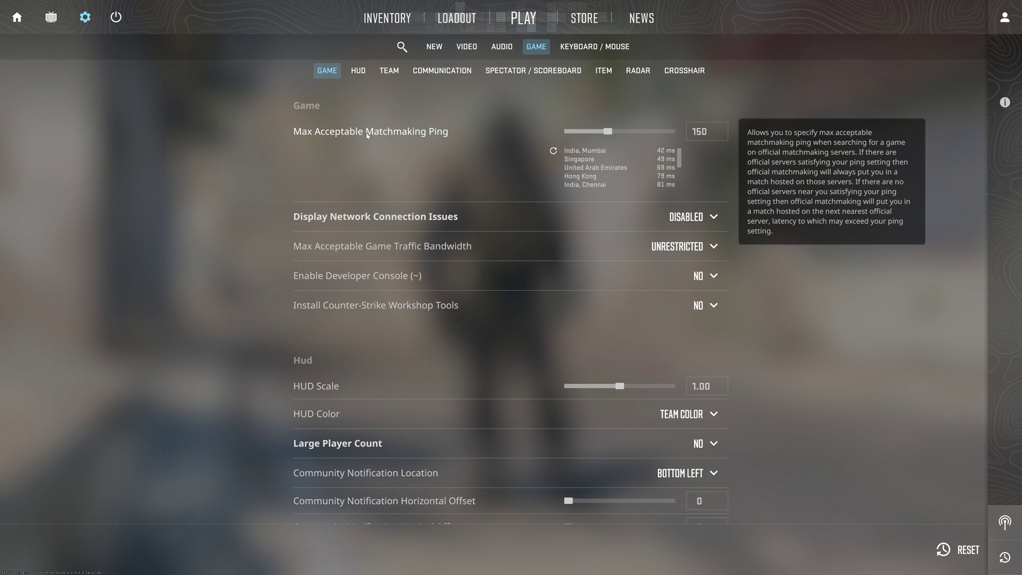
{"action": "left_click", "coordinate": [473, 48]}
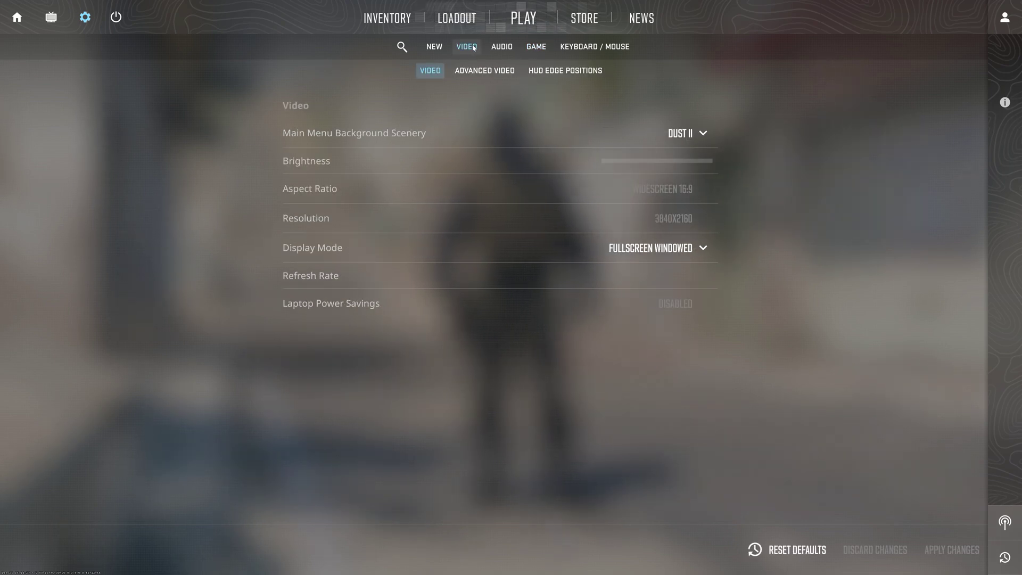
{"action": "left_click", "coordinate": [486, 73]}
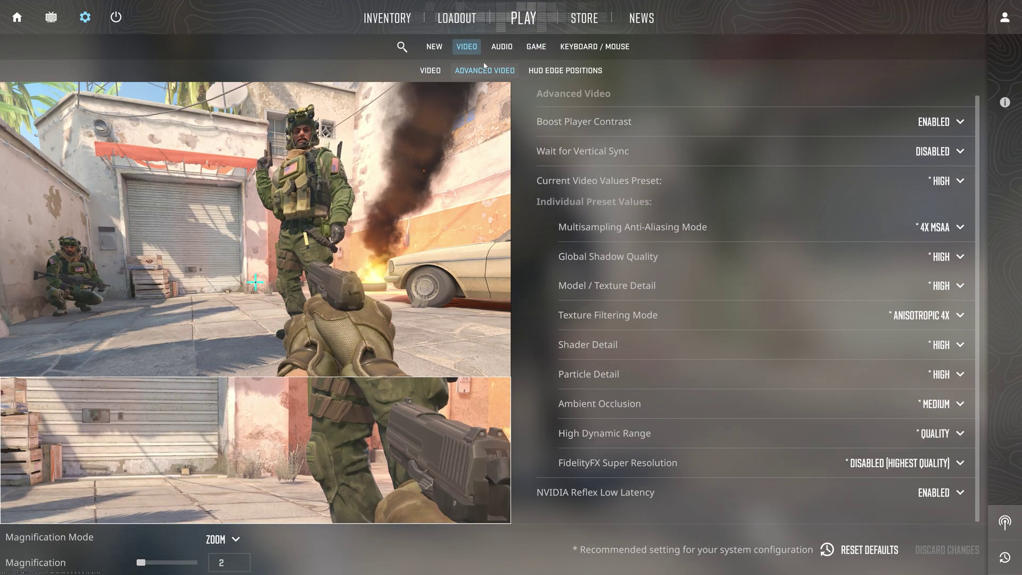
{"action": "left_click", "coordinate": [937, 187]}
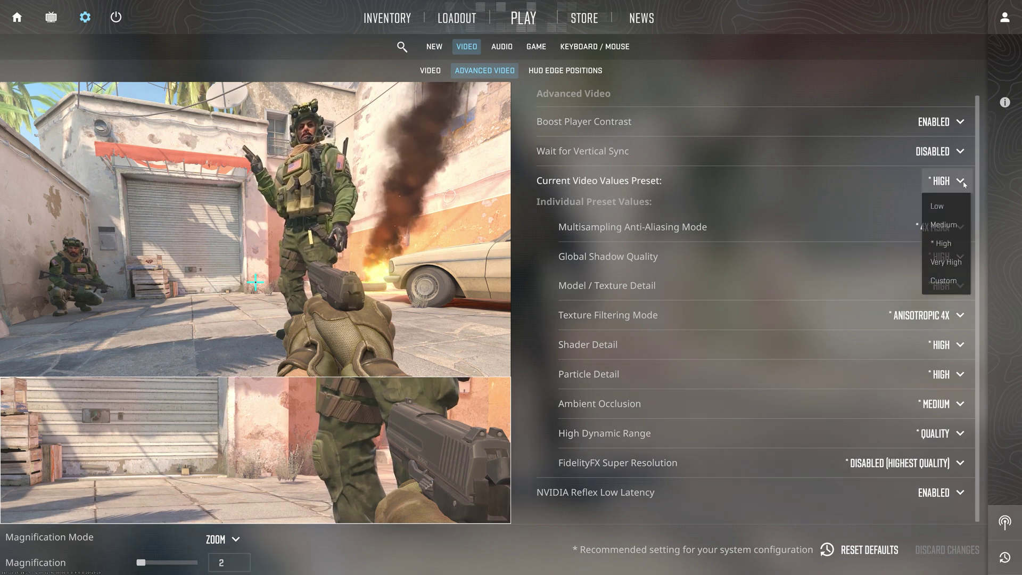
{"action": "left_click", "coordinate": [937, 207]}
- Keep shadows and particle detail at Low and set texture filtering to Anisotropic 8X
{"action": "left_click", "coordinate": [947, 228]}
{"action": "left_click", "coordinate": [947, 257]}
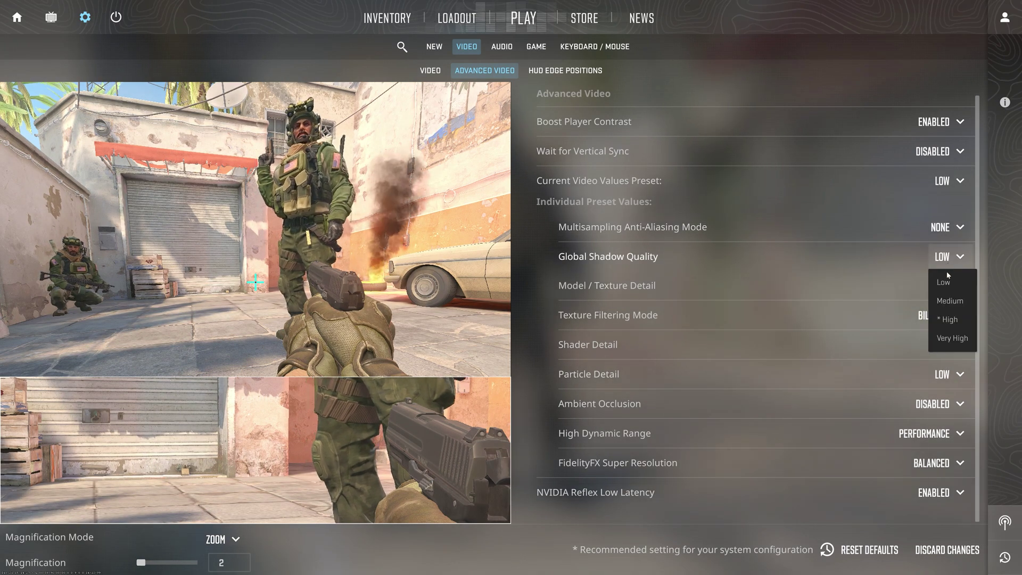
{"action": "left_click", "coordinate": [946, 281]}
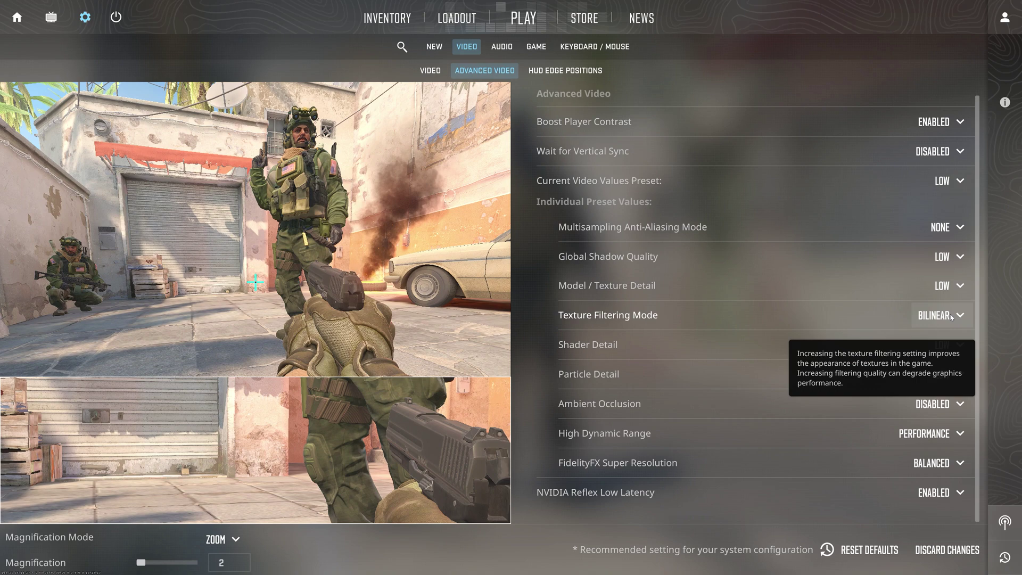
{"action": "left_click", "coordinate": [951, 316]}
{"action": "left_click", "coordinate": [946, 414]}
{"action": "left_click", "coordinate": [947, 375]}
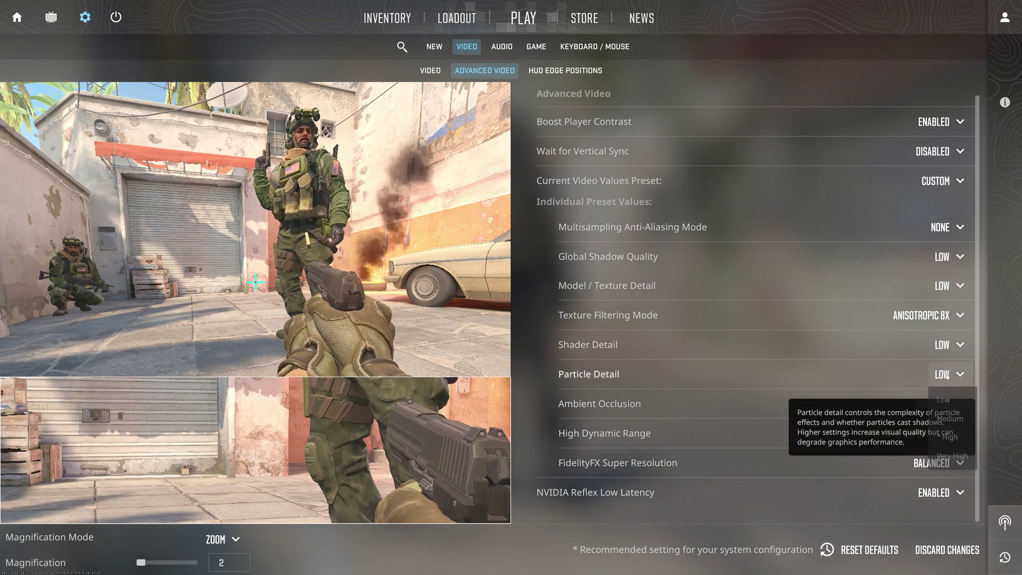
{"action": "left_click", "coordinate": [943, 399]}
- Set HDR and FidelityFX Super Resolution to Performance and disable NVIDIA Reflex Low Latency
{"action": "left_click", "coordinate": [929, 433]}
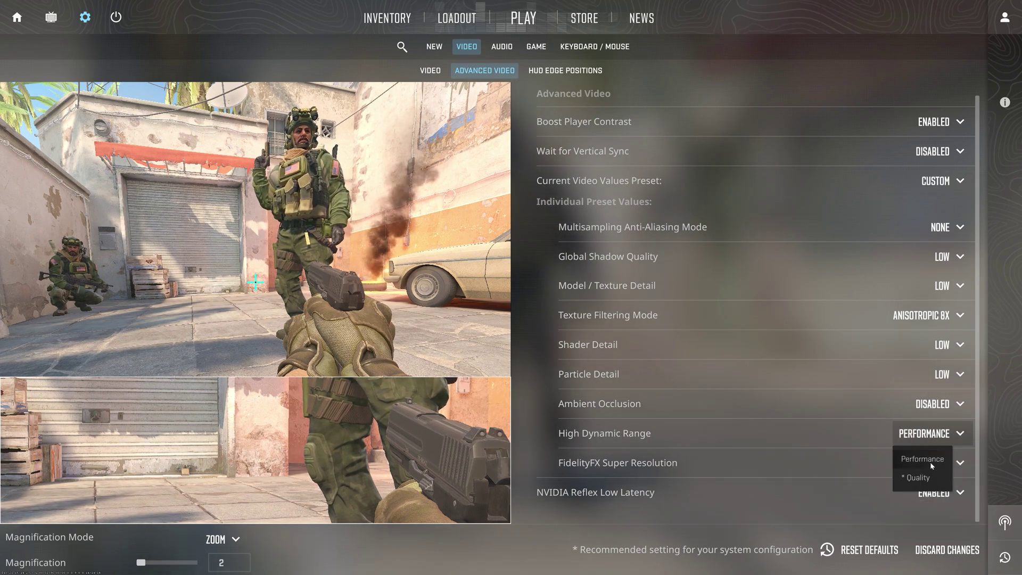
{"action": "left_click", "coordinate": [926, 459]}
{"action": "left_click", "coordinate": [937, 462]}
{"action": "left_click", "coordinate": [946, 361]}
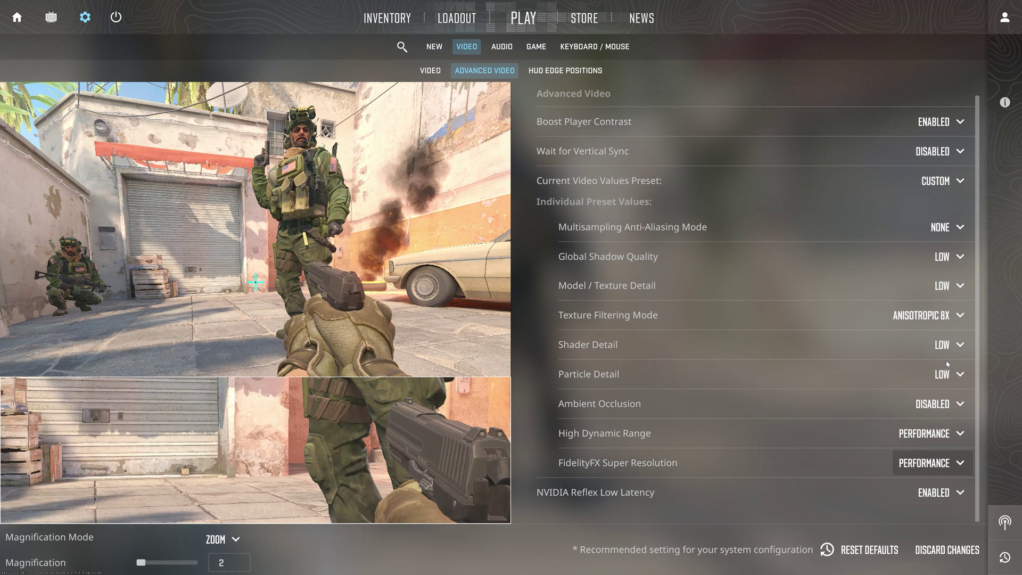
{"action": "left_click", "coordinate": [942, 492]}
{"action": "left_click", "coordinate": [949, 519]}
{"action": "scroll", "coordinate": [845, 356], "scroll_direction": "up", "scroll_amount": 1}
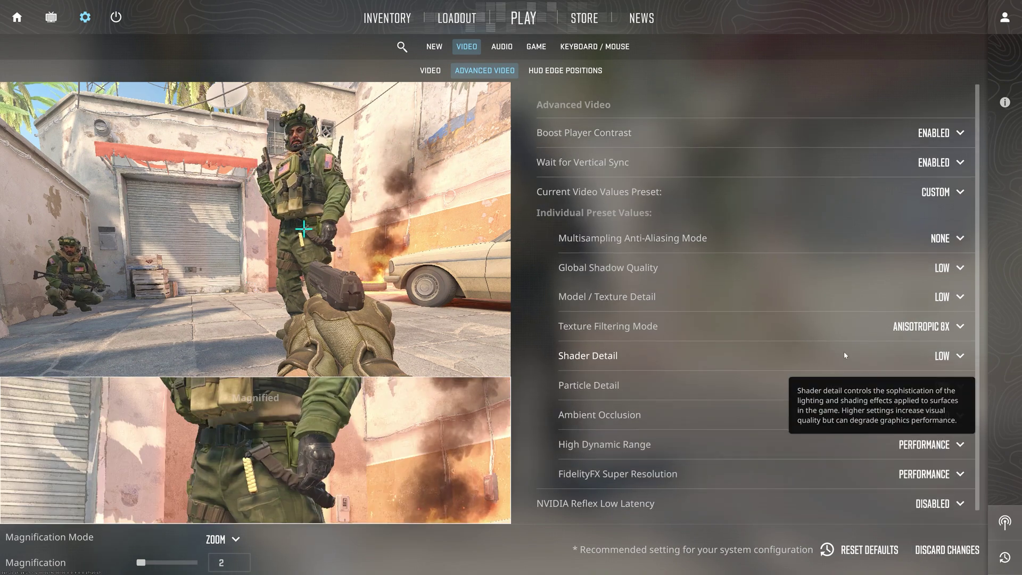
- In basic Video settings, keep Widescreen 16:9 aspect ratio and switch display mode to Fullscreen
{"action": "left_click", "coordinate": [431, 70]}
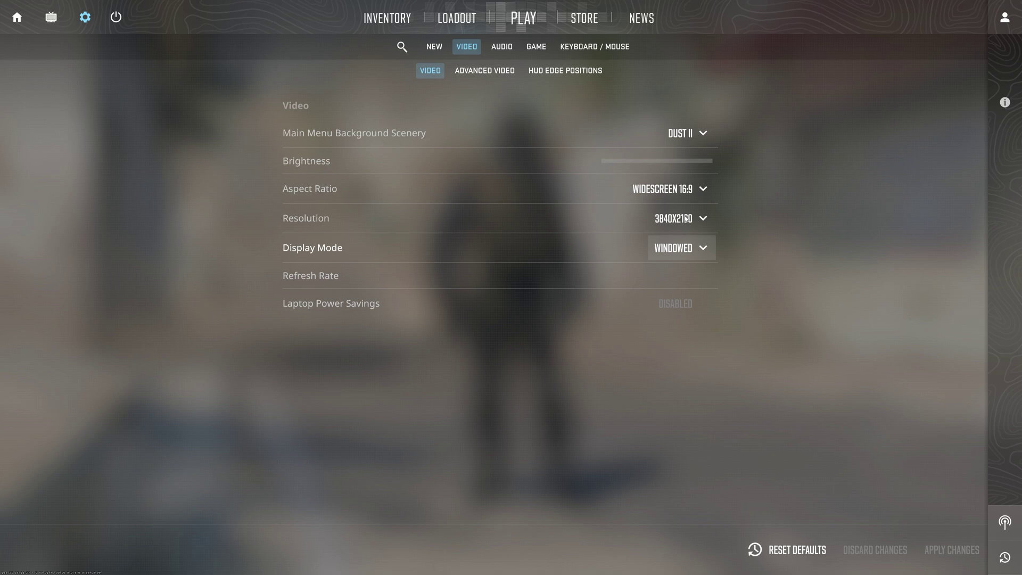
{"action": "left_click", "coordinate": [692, 189]}
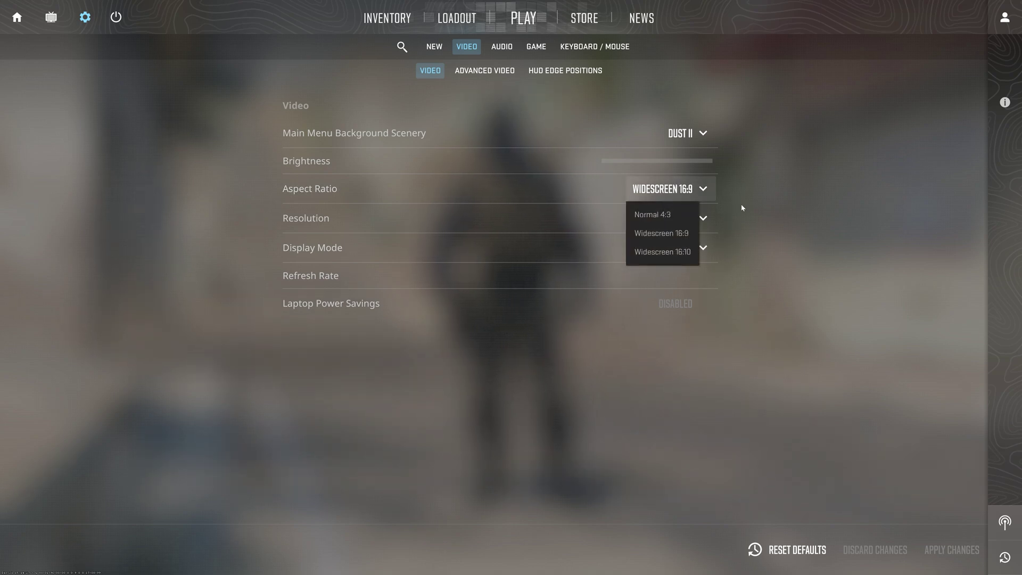
{"action": "left_click", "coordinate": [684, 234]}
{"action": "left_click", "coordinate": [695, 249]}
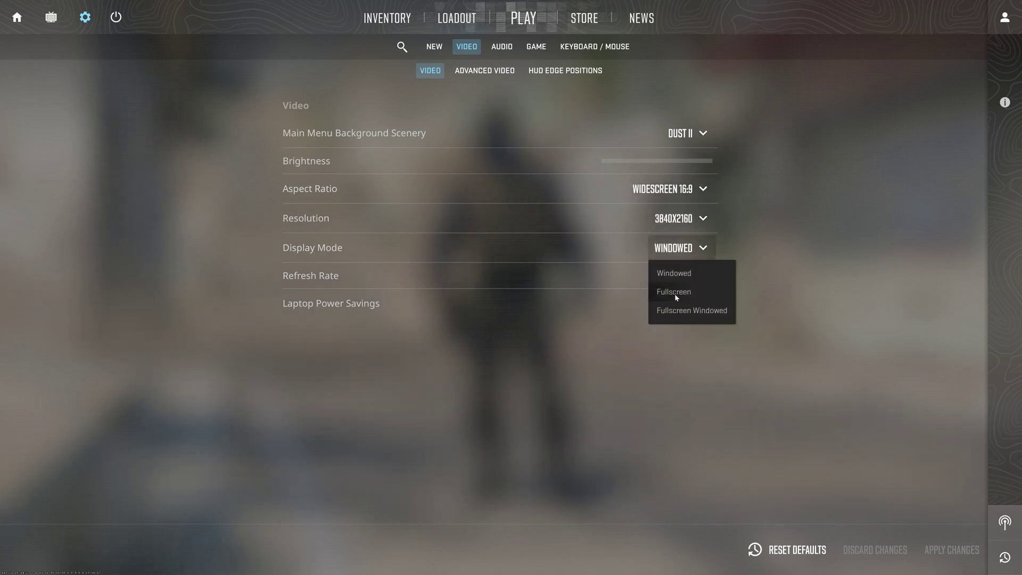
{"action": "left_click", "coordinate": [675, 293]}
- Set resolution to 1280x720 and refresh rate to 60 Hz, then apply the changes
{"action": "left_click", "coordinate": [694, 228]}
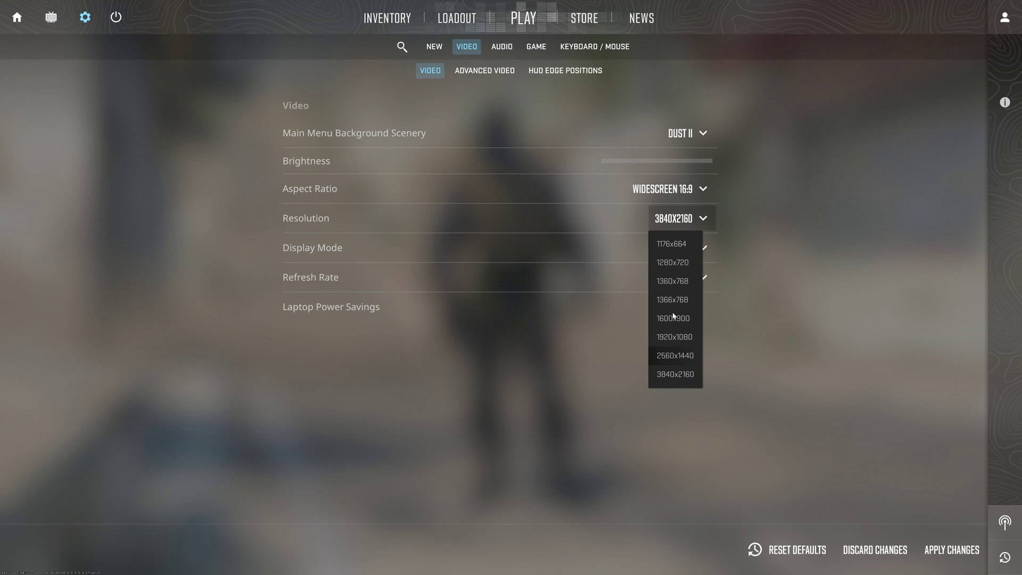
{"action": "left_click", "coordinate": [679, 264]}
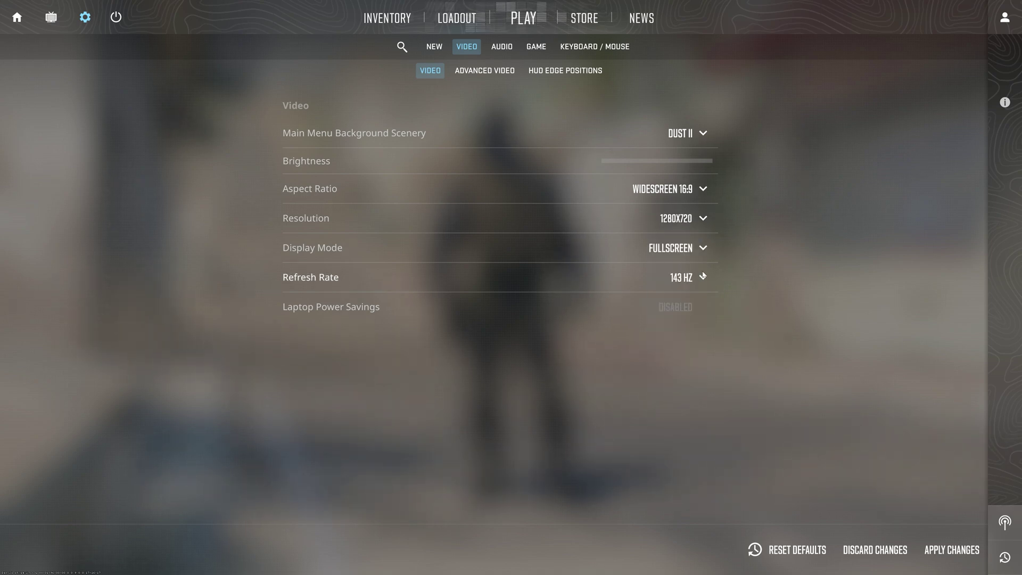
{"action": "left_click", "coordinate": [686, 282]}
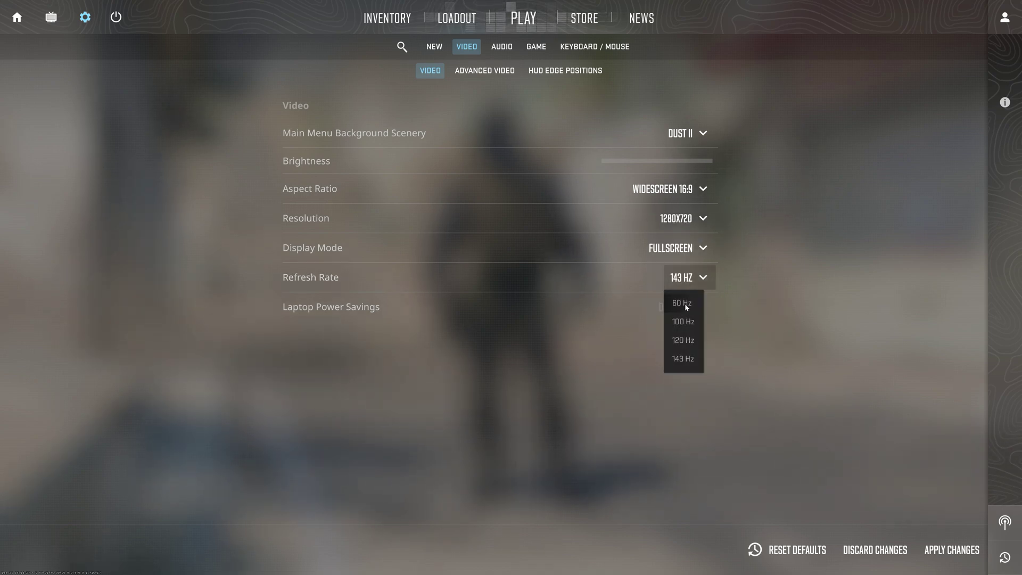
{"action": "left_click", "coordinate": [685, 358]}
{"action": "left_click", "coordinate": [677, 219]}
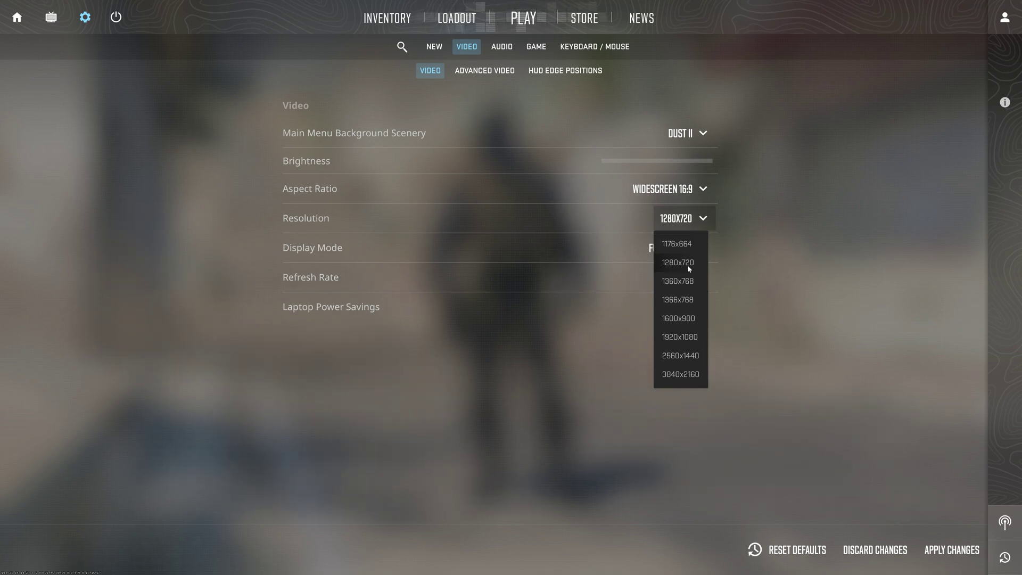
{"action": "left_click", "coordinate": [688, 264]}
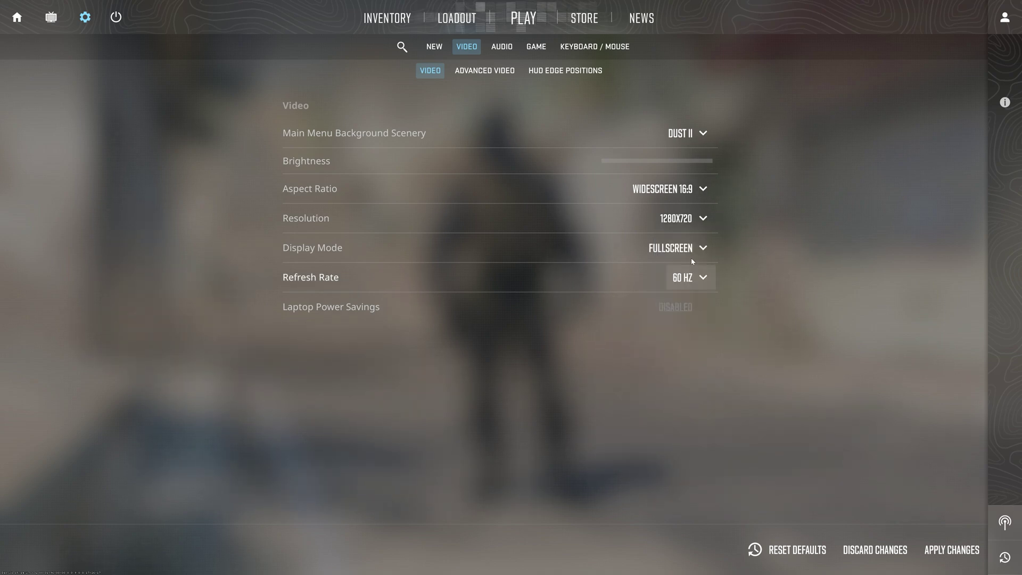
{"action": "left_click", "coordinate": [952, 550]}
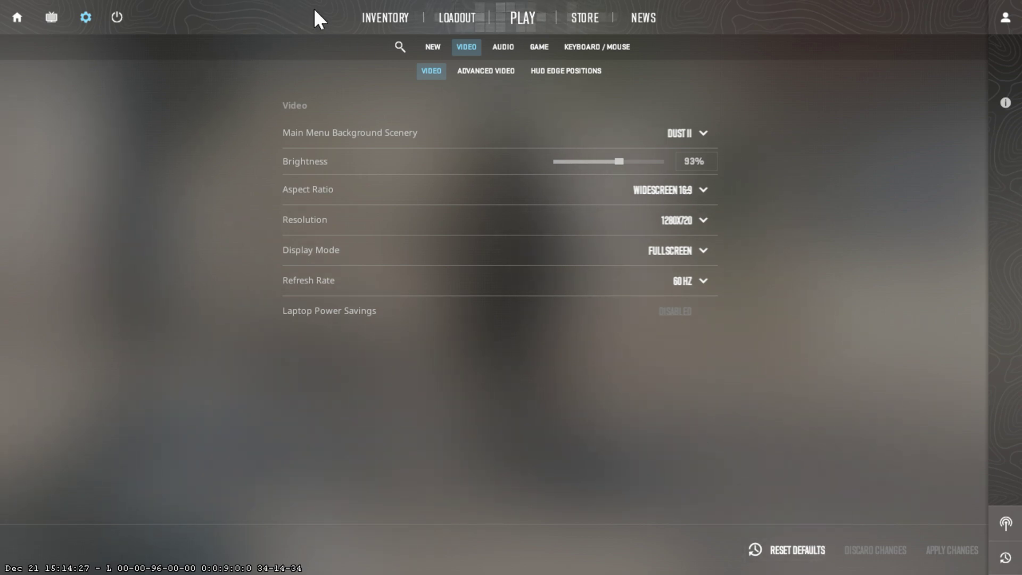
- Leave settings through the matchmaking map screen and return to the main menu home screen
{"action": "left_click", "coordinate": [533, 13]}
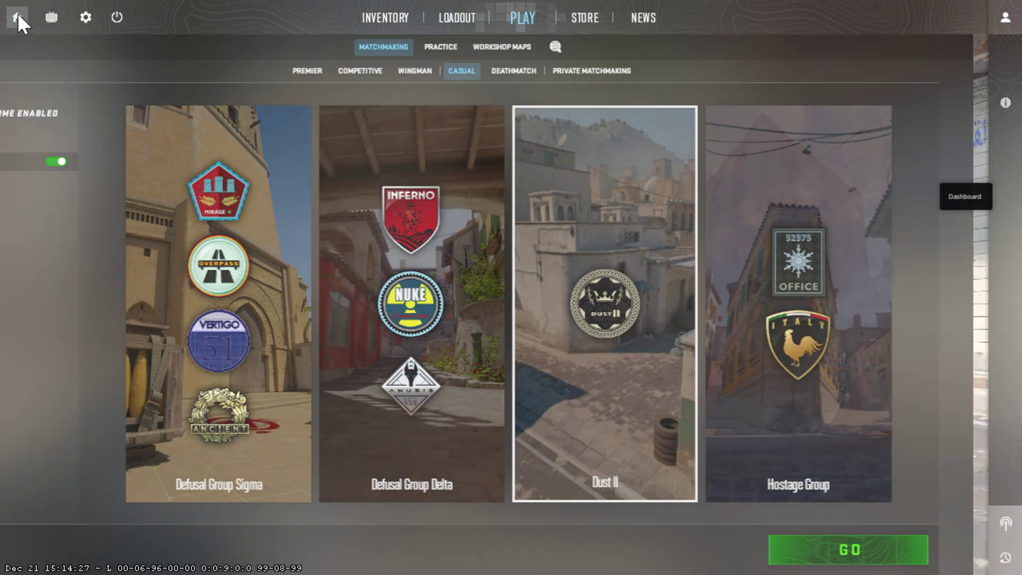
{"action": "left_click", "coordinate": [17, 18]}
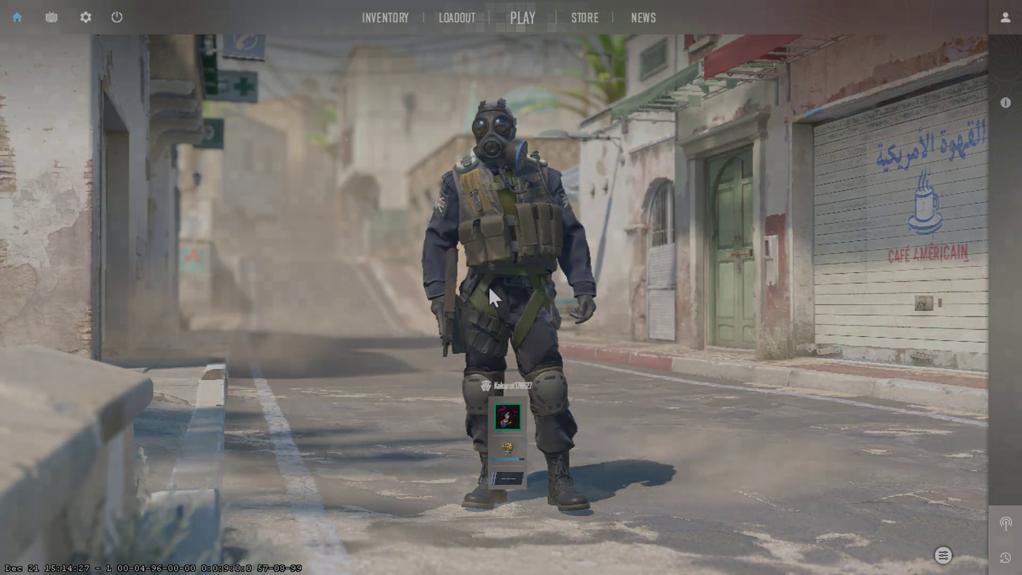